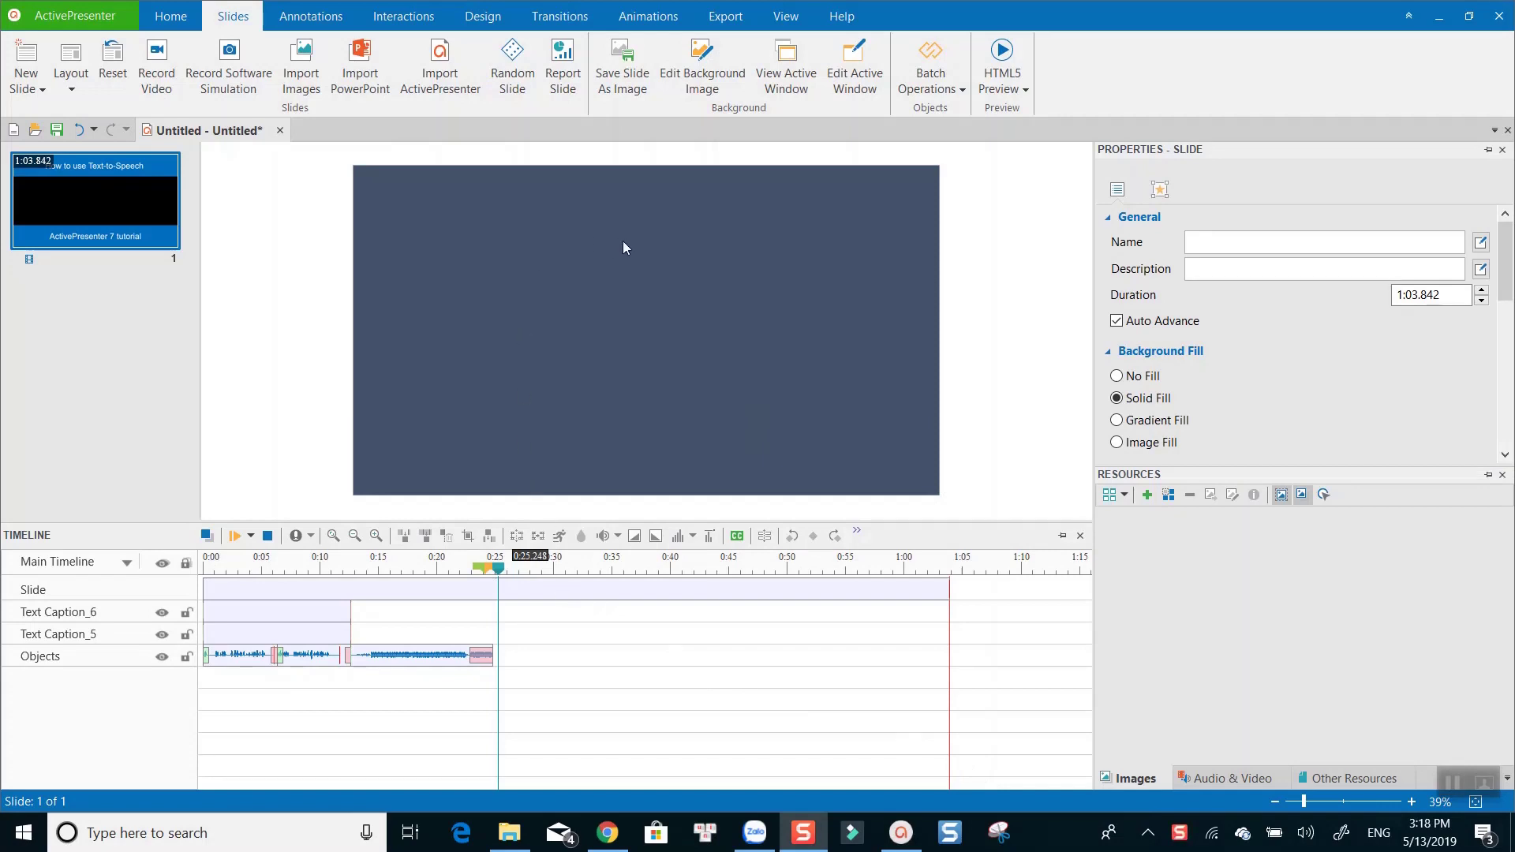
Add a widened text caption reading 'This is the text box!' at the slide's bottom centre, then reselect it
click(311, 17)
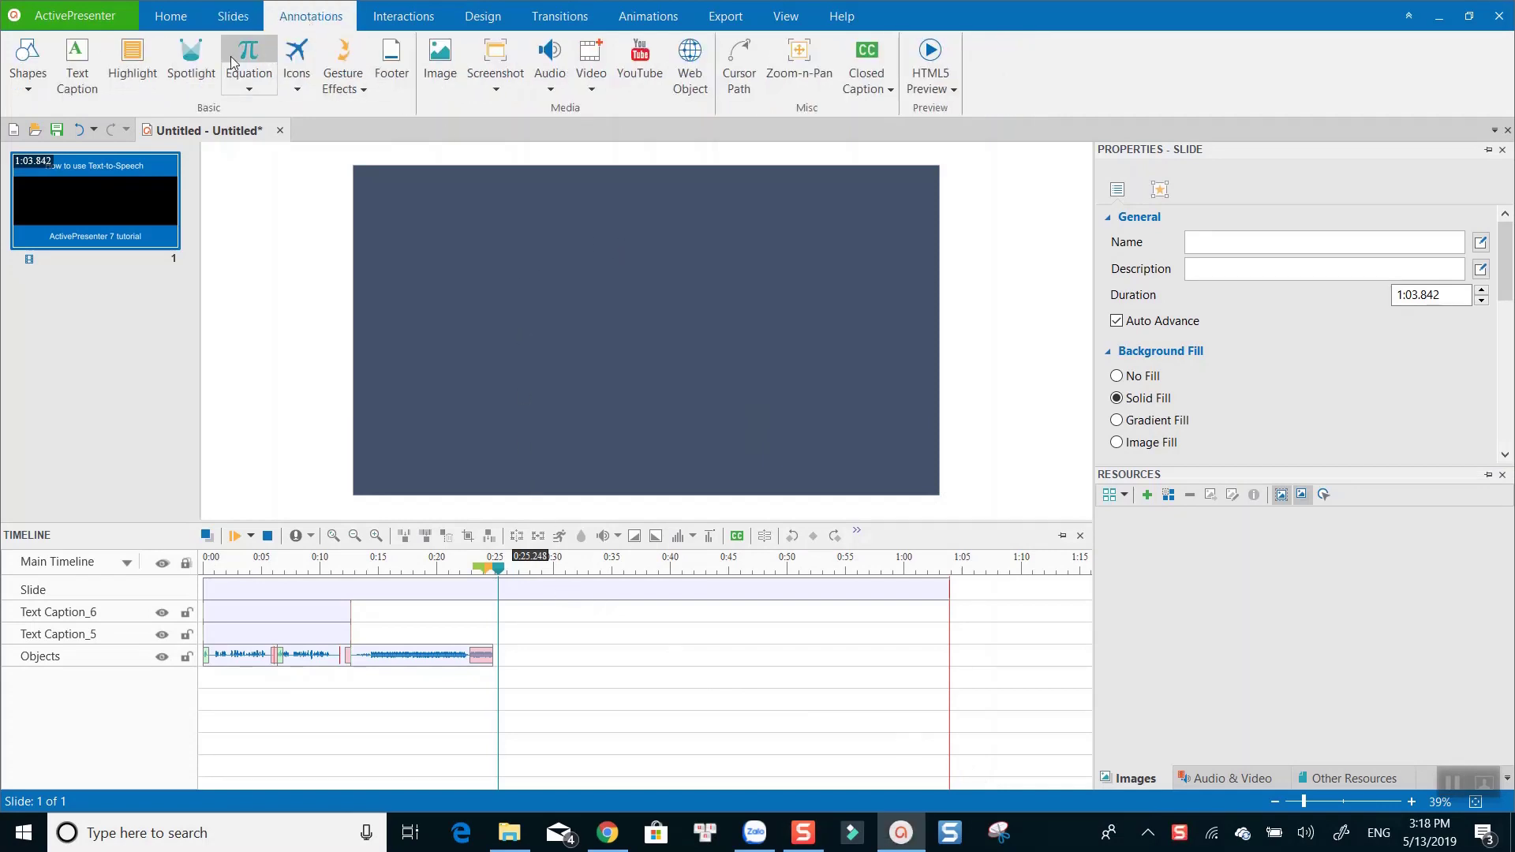
click(77, 64)
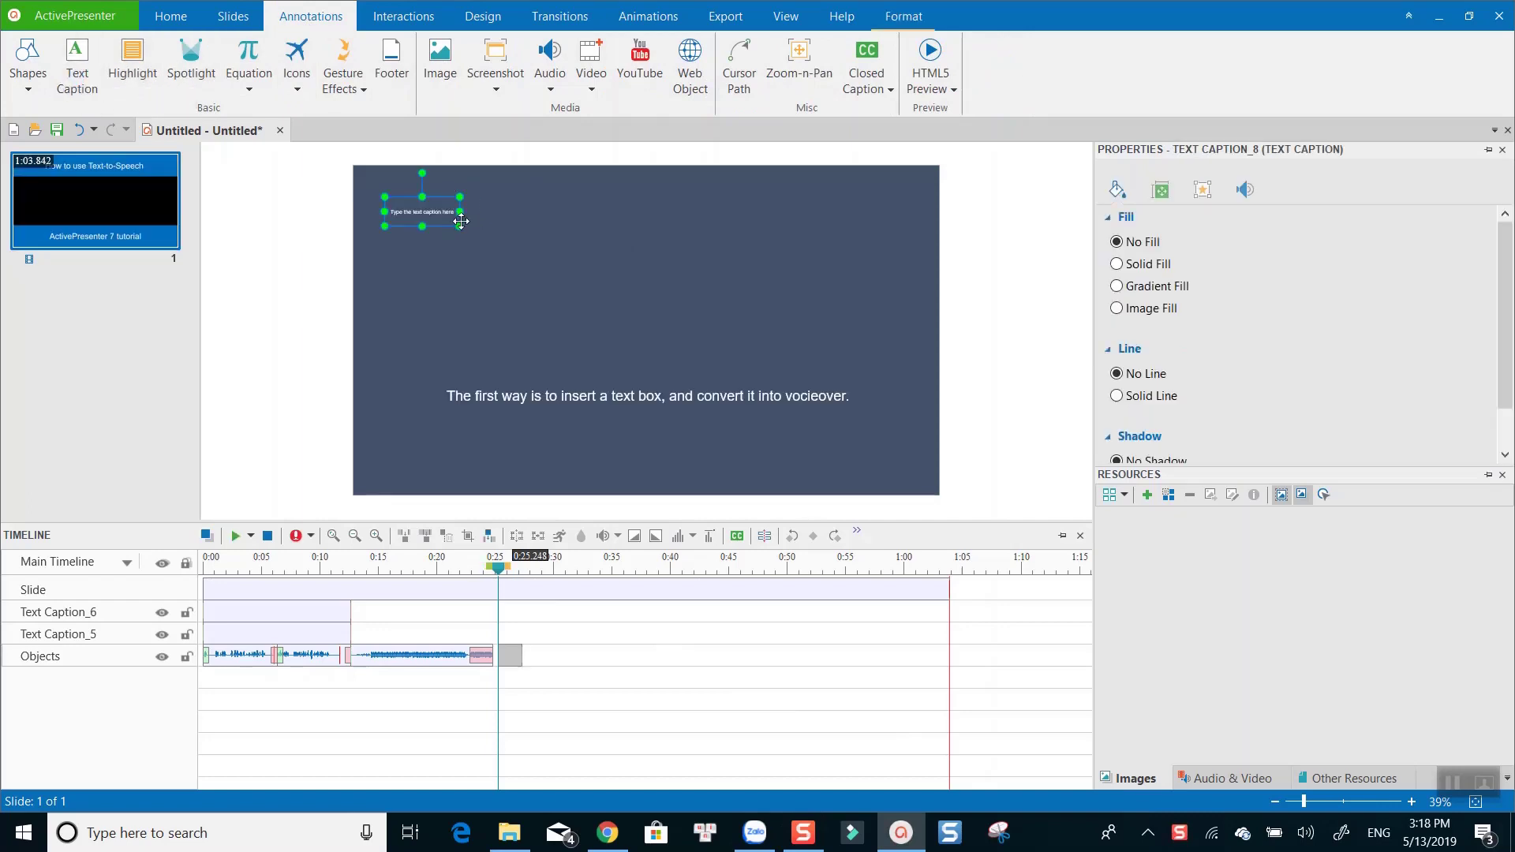
drag(460, 223, 635, 244)
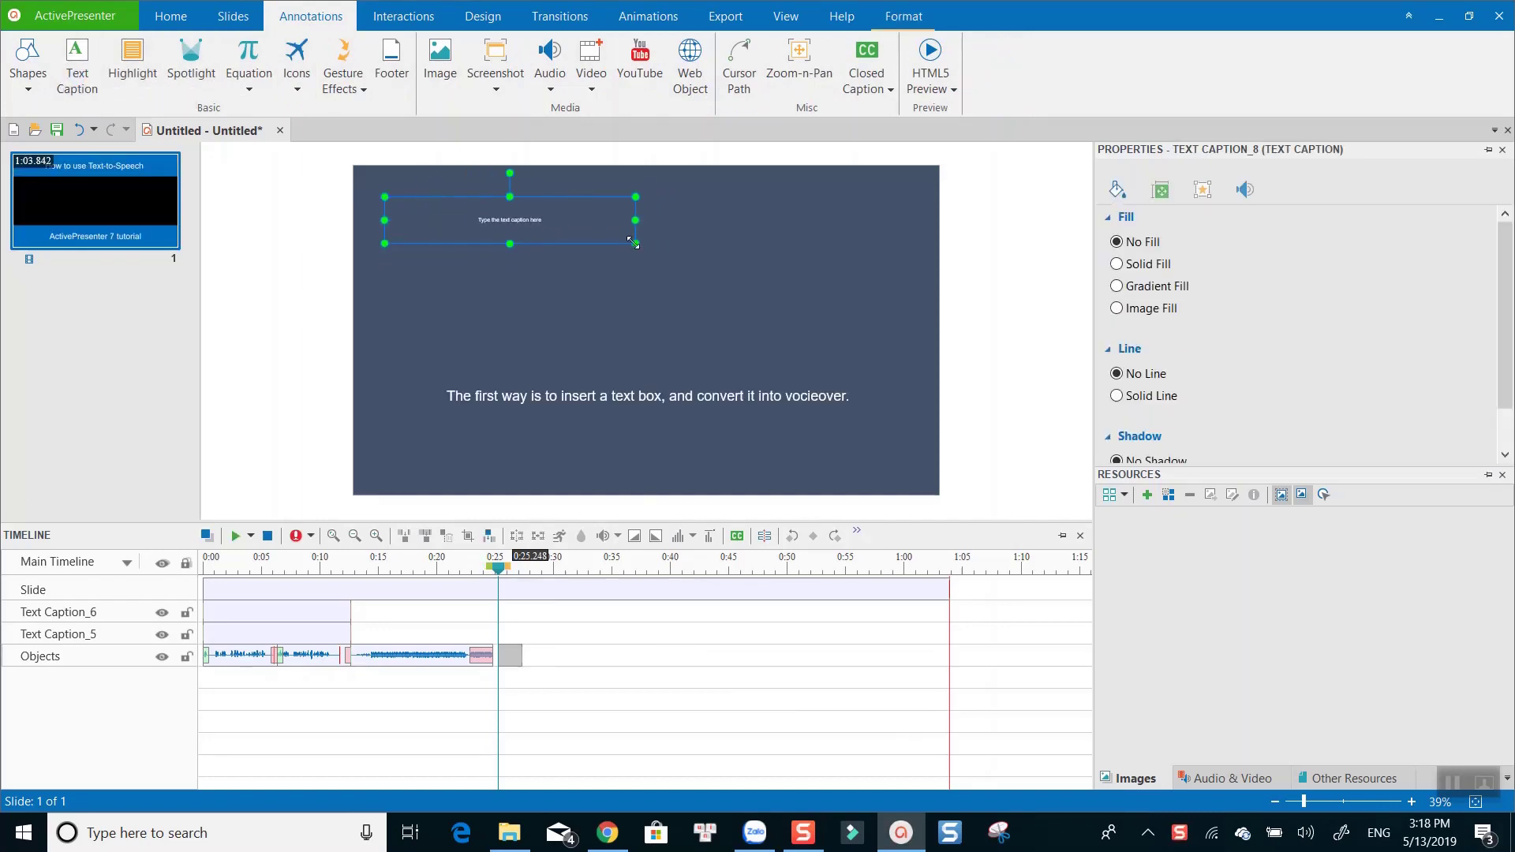
drag(581, 241, 681, 494)
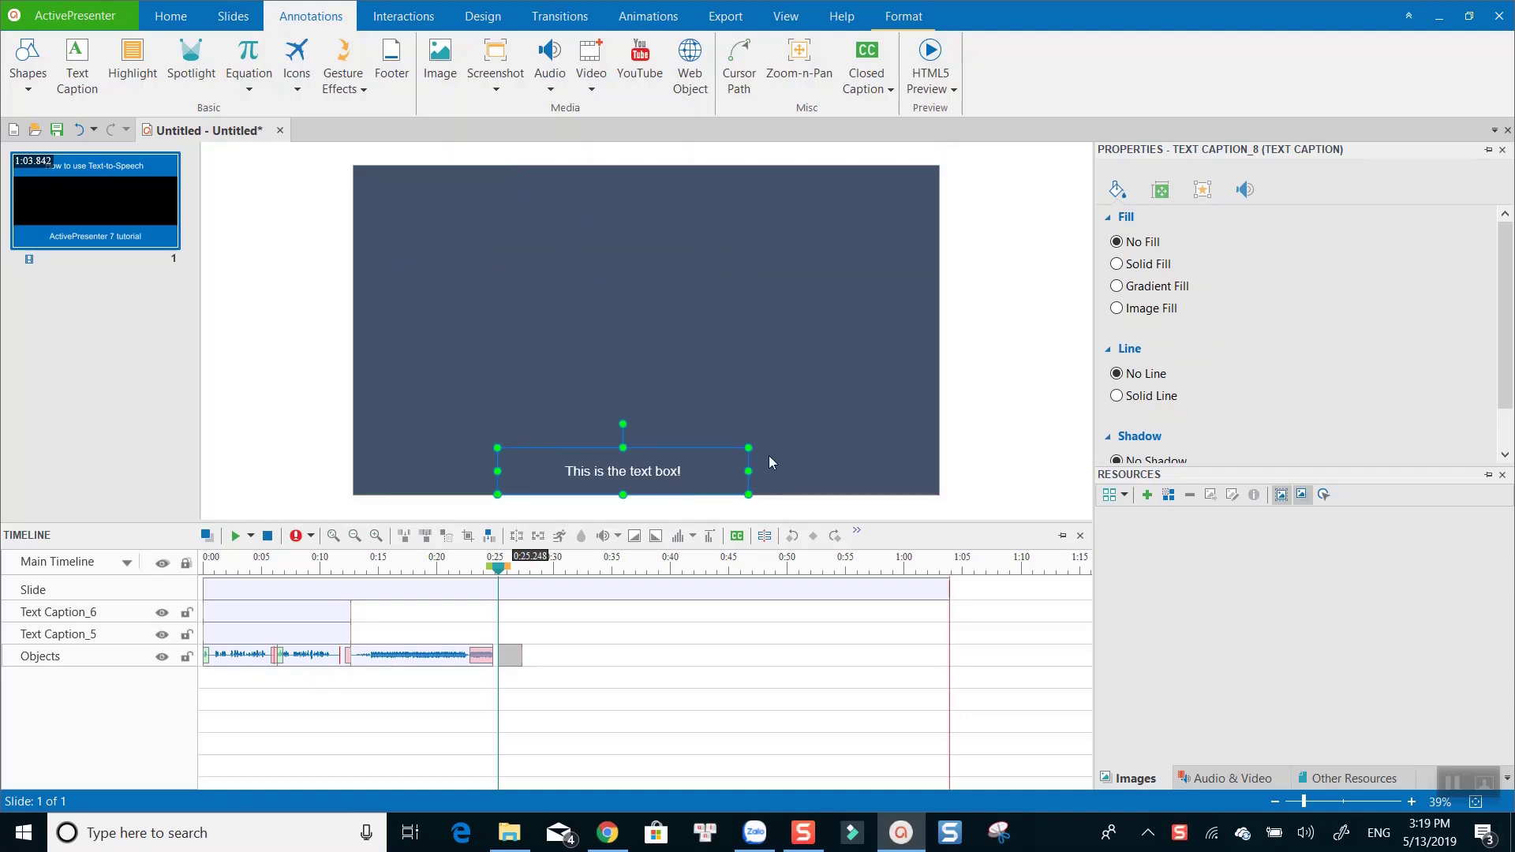
click(864, 444)
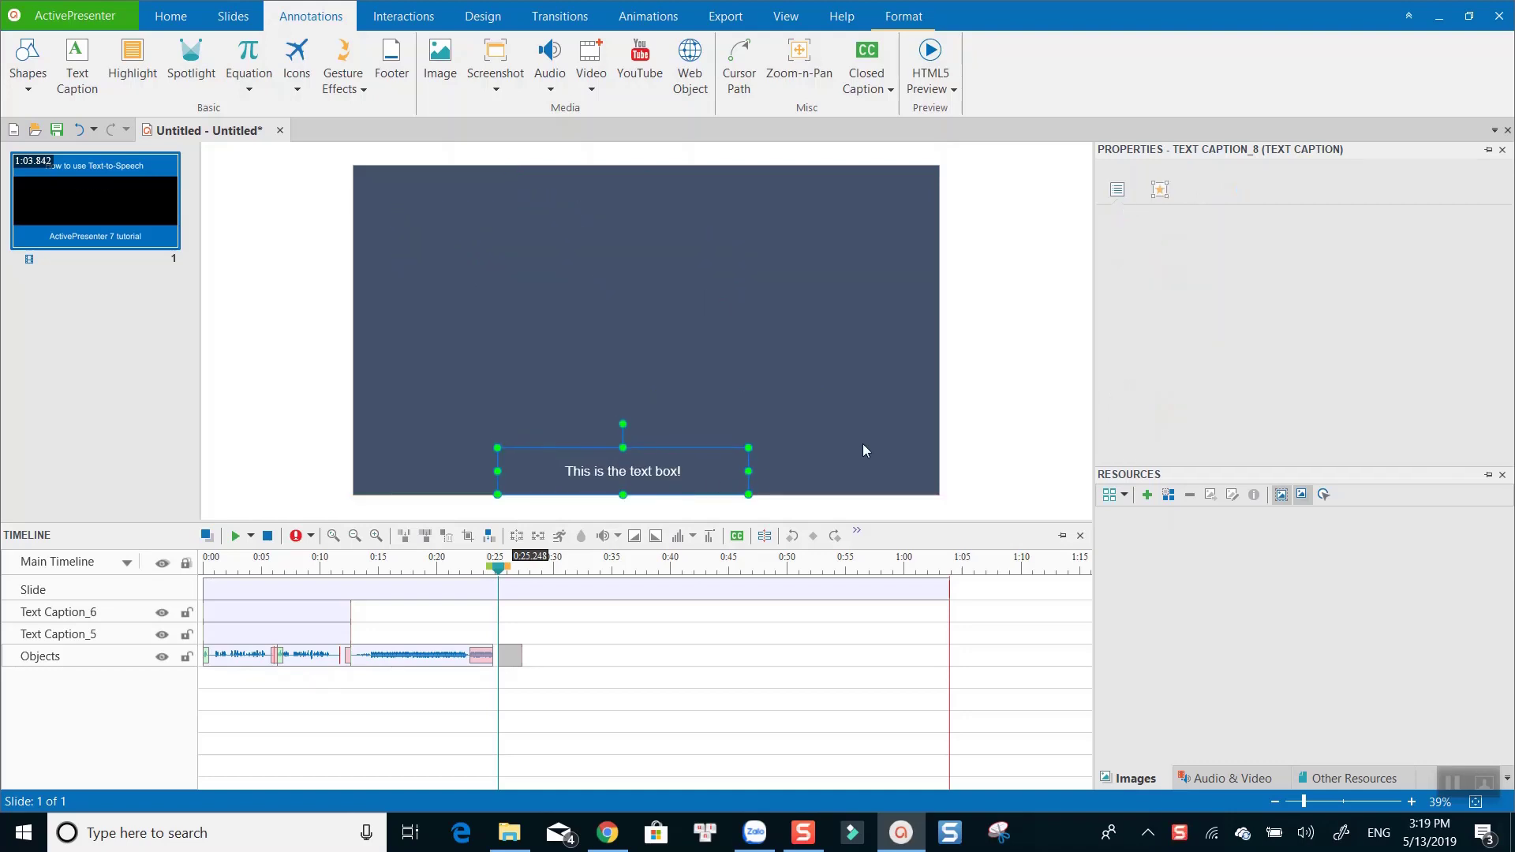
click(690, 479)
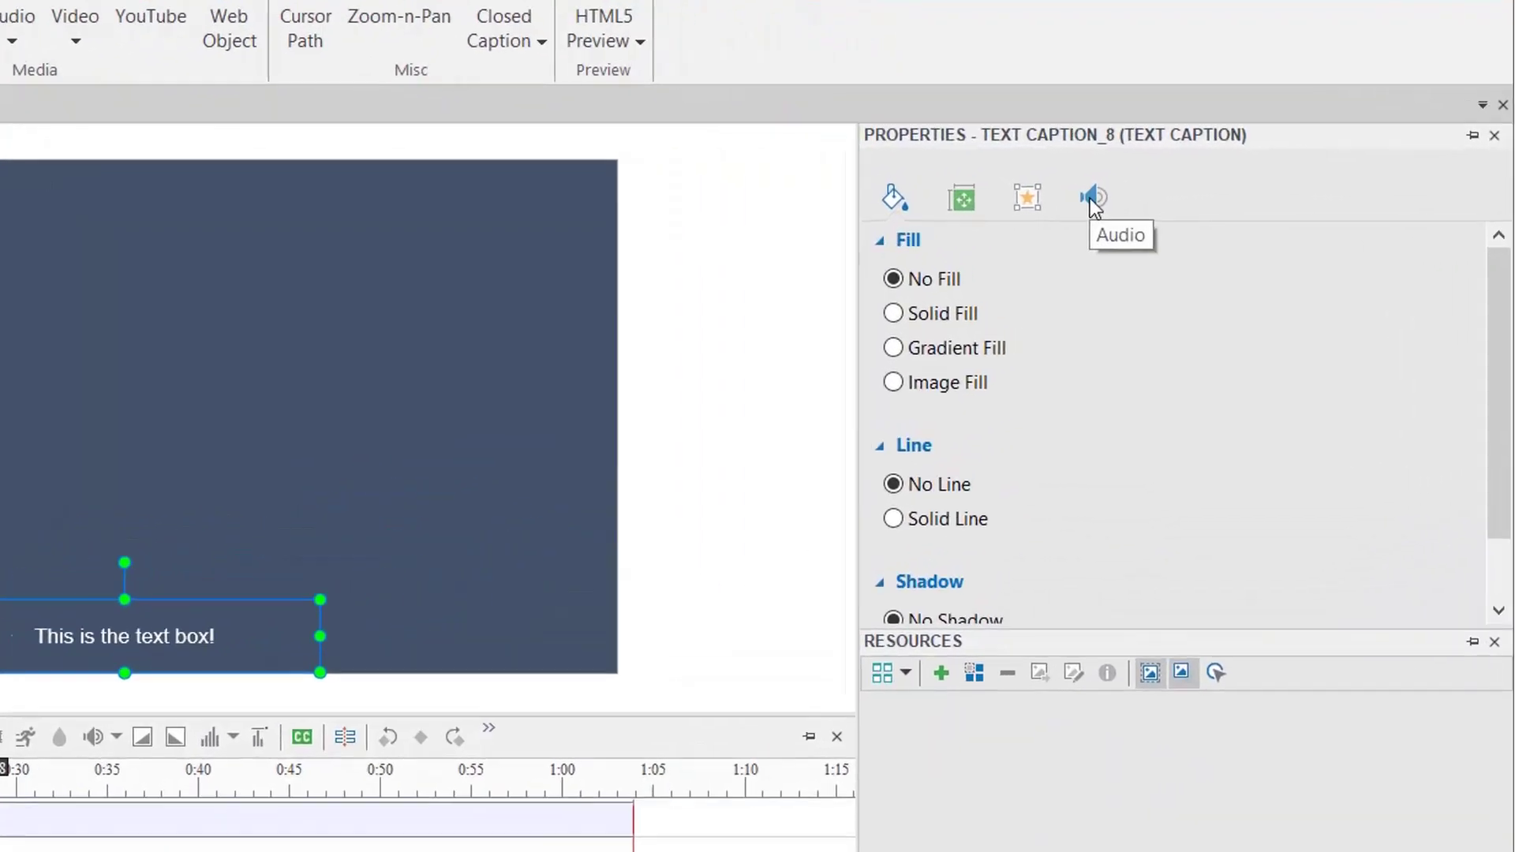
Show the caption's Audio properties with its Text To Speech options
click(1224, 194)
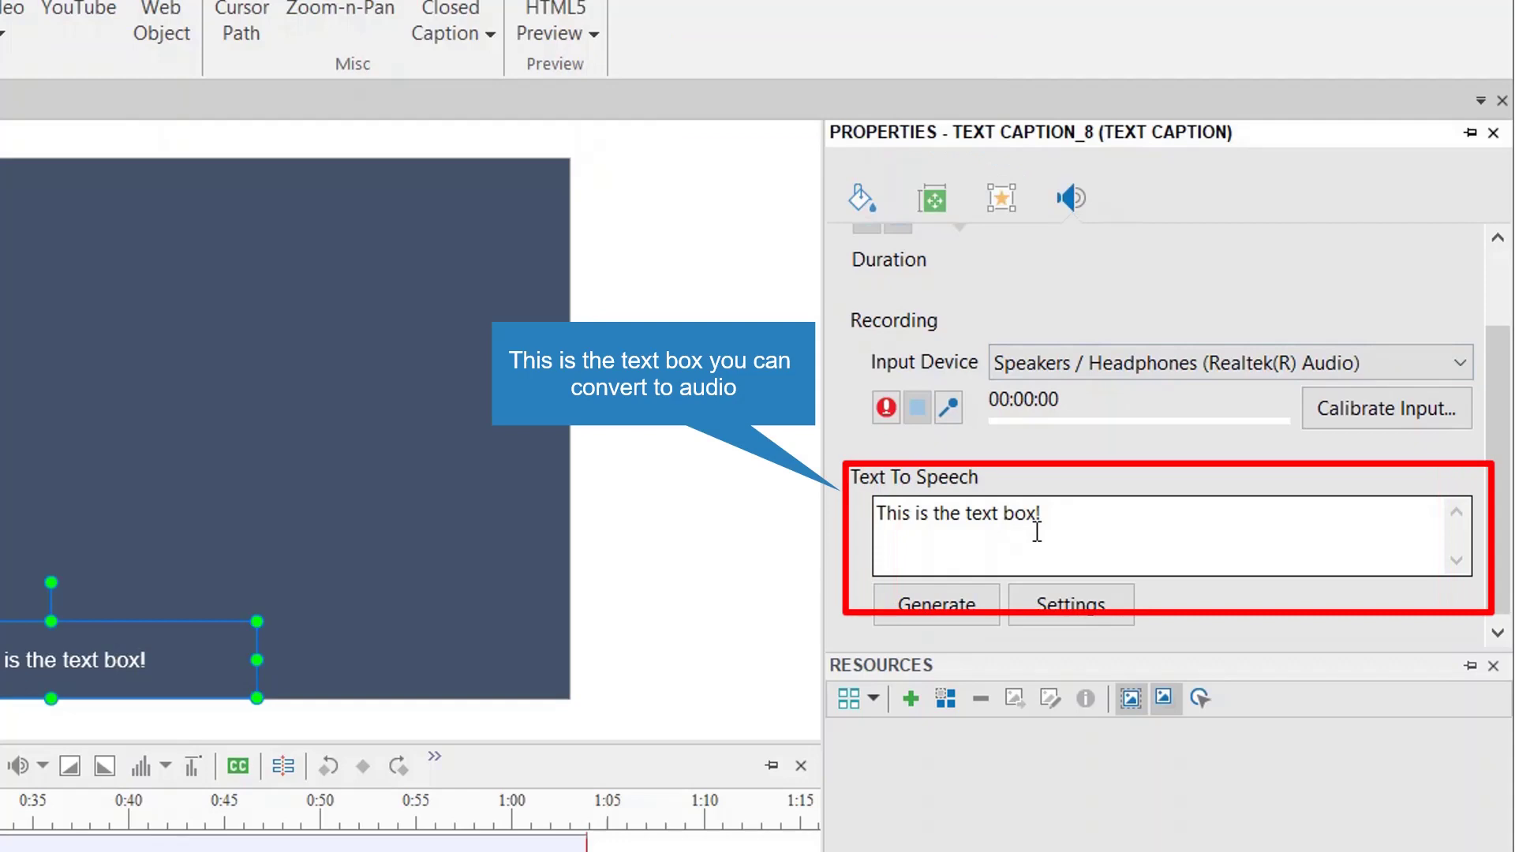
Keep the Microsoft David Desktop voice after trying Hazel, set speed 53 and volume 100, and preview
click(1073, 614)
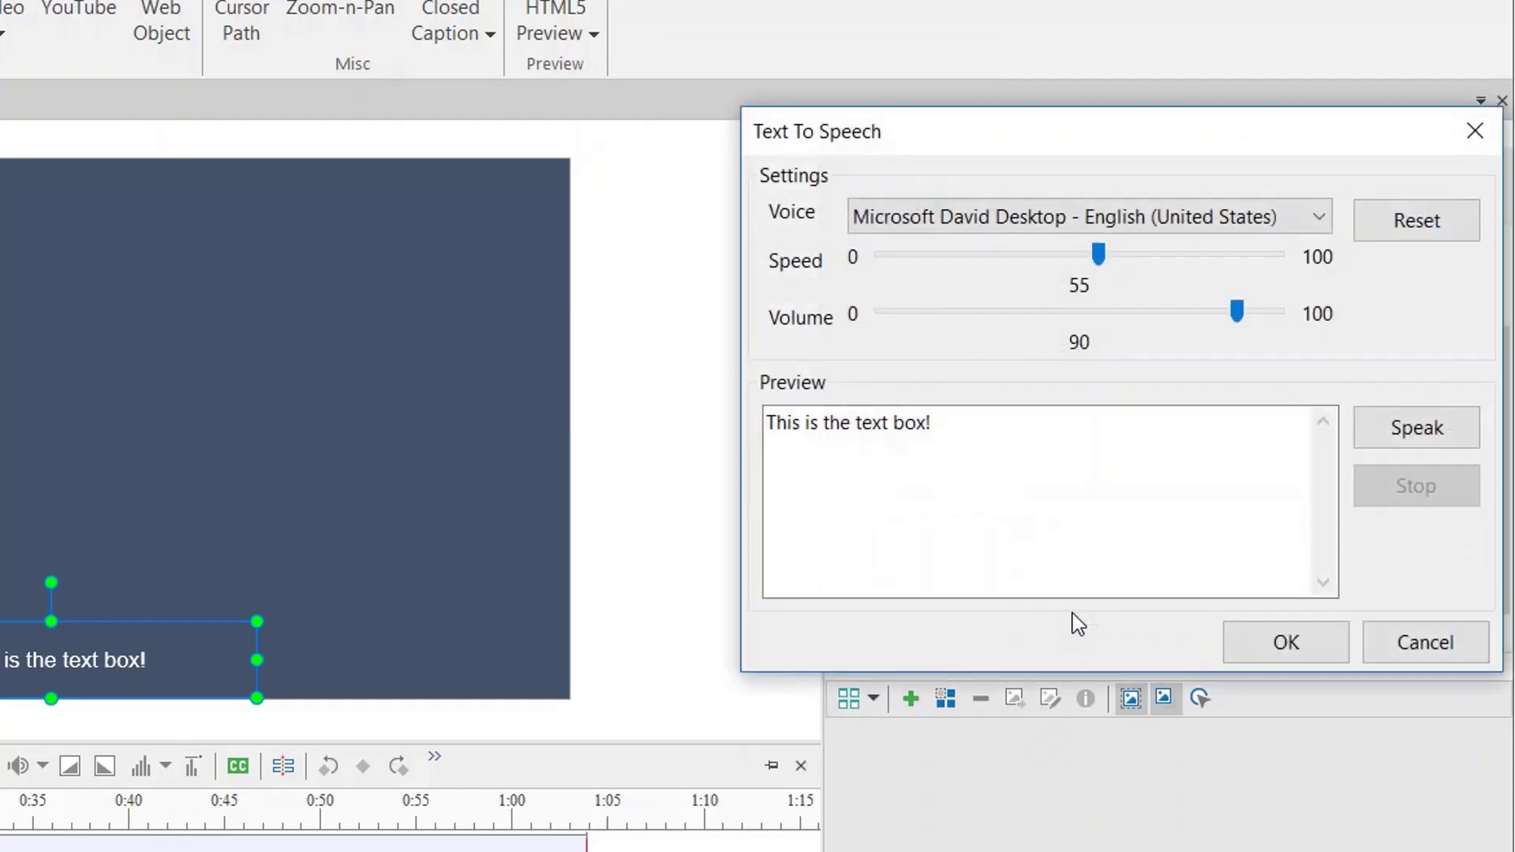
click(1115, 222)
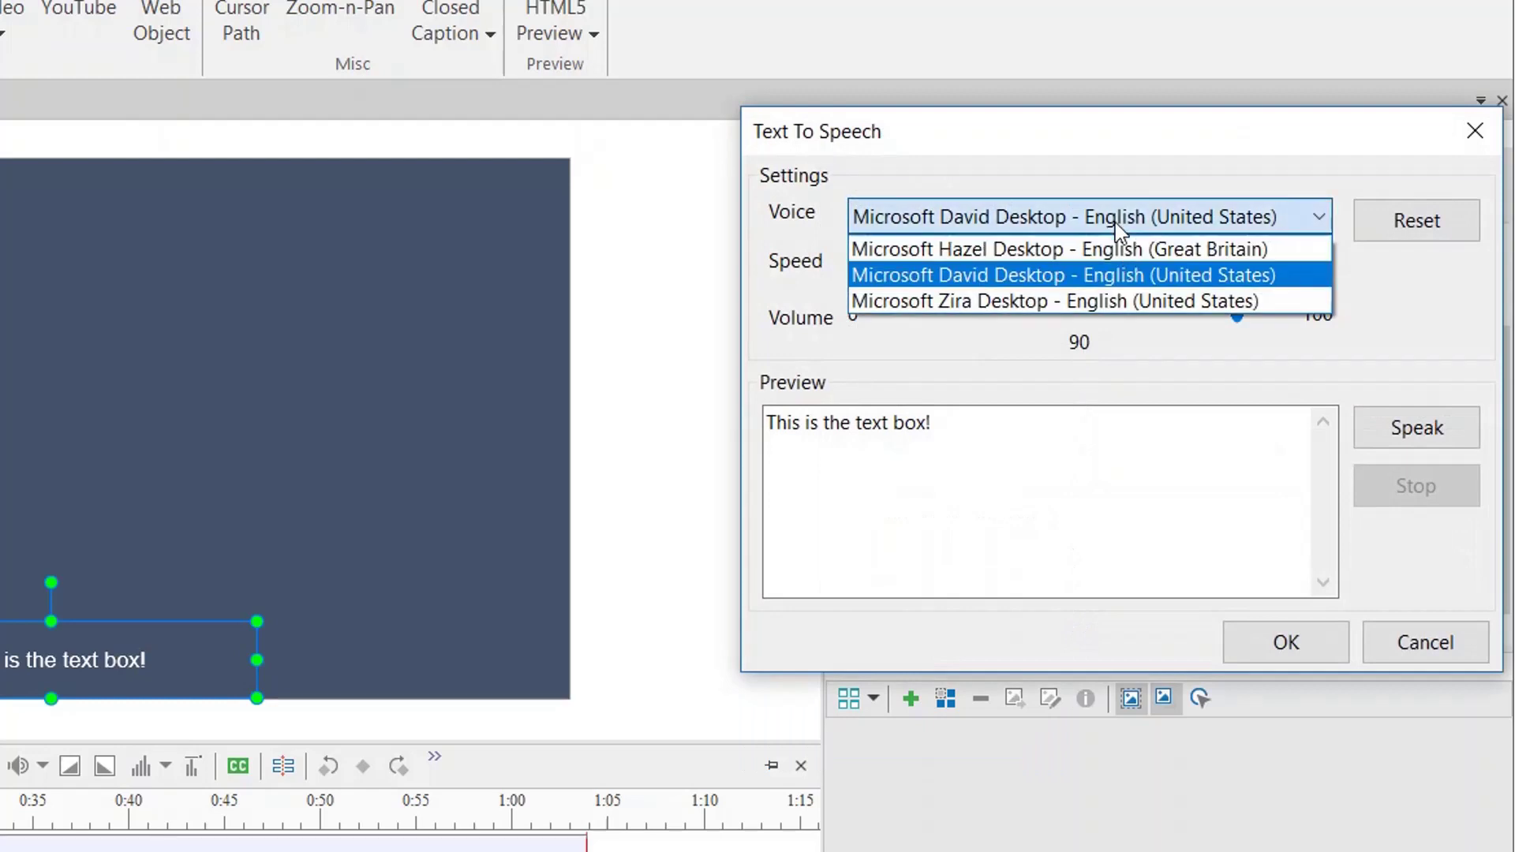
click(1060, 251)
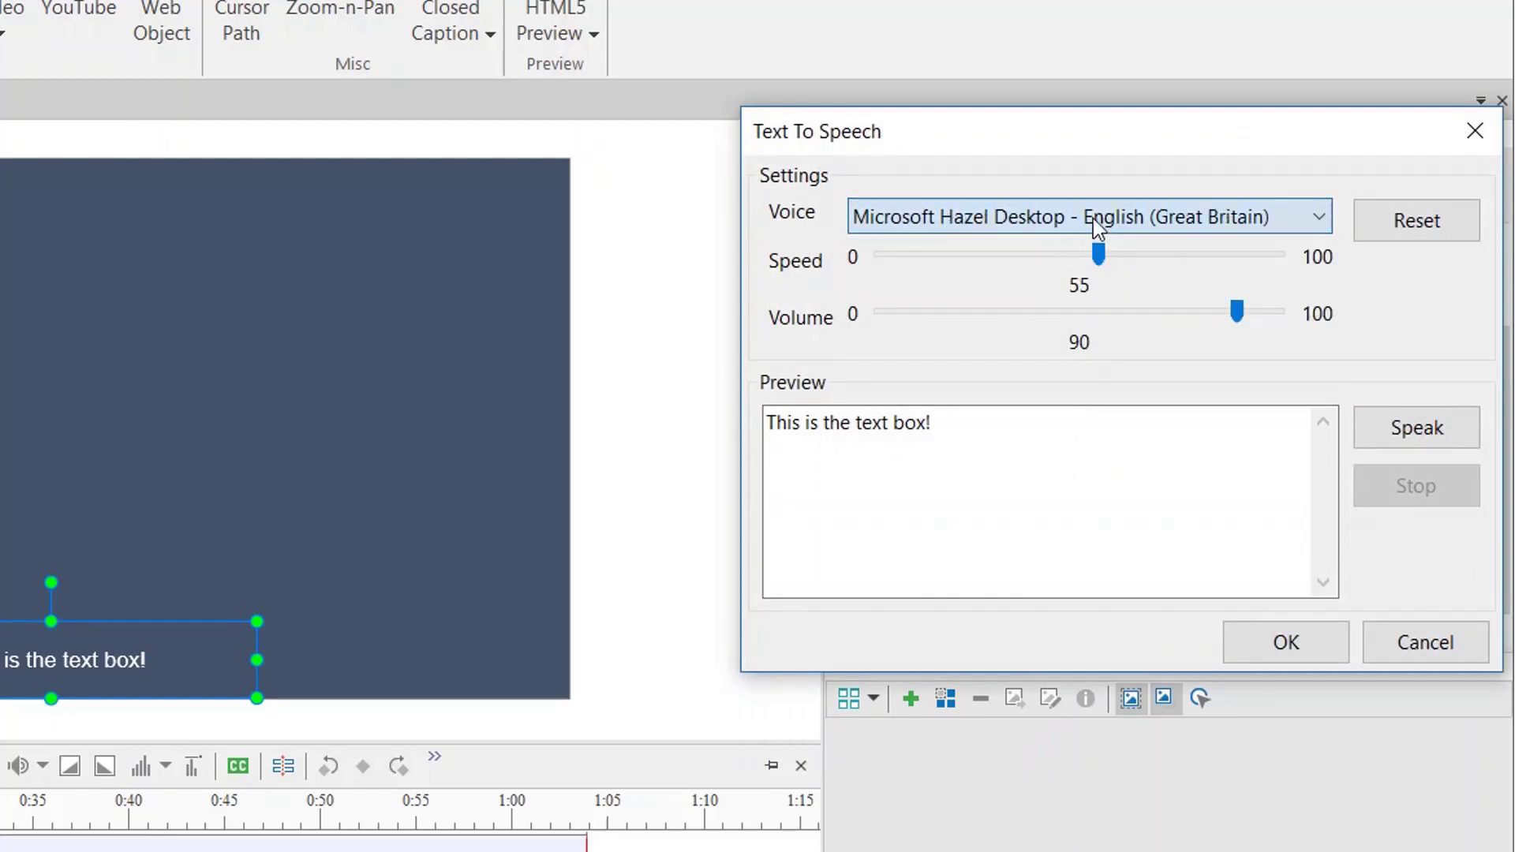
click(1100, 216)
click(1039, 272)
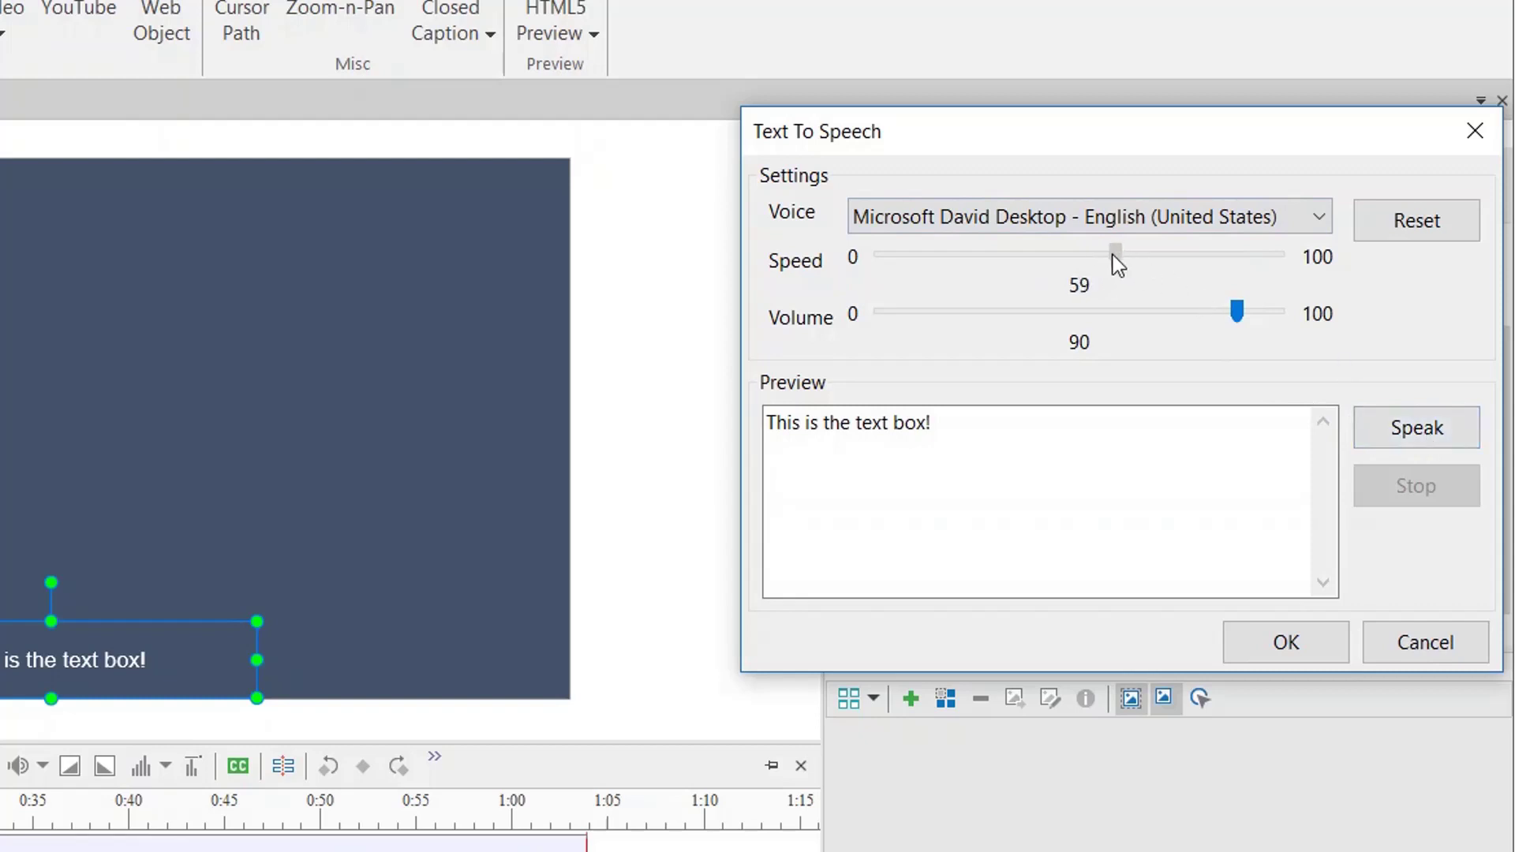
drag(1103, 255, 1091, 258)
drag(1236, 313, 1272, 316)
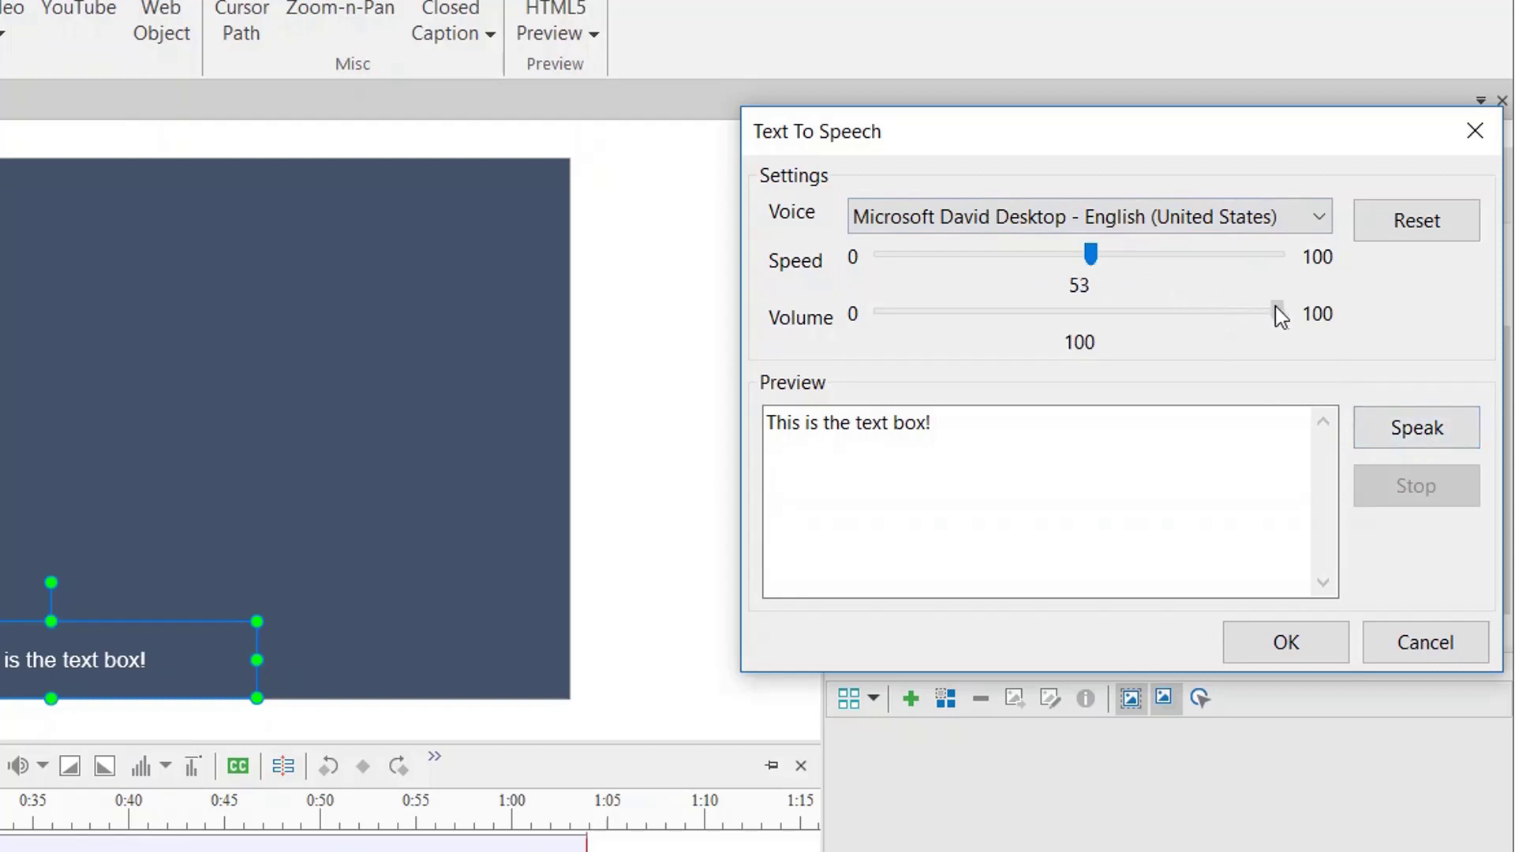
click(1404, 427)
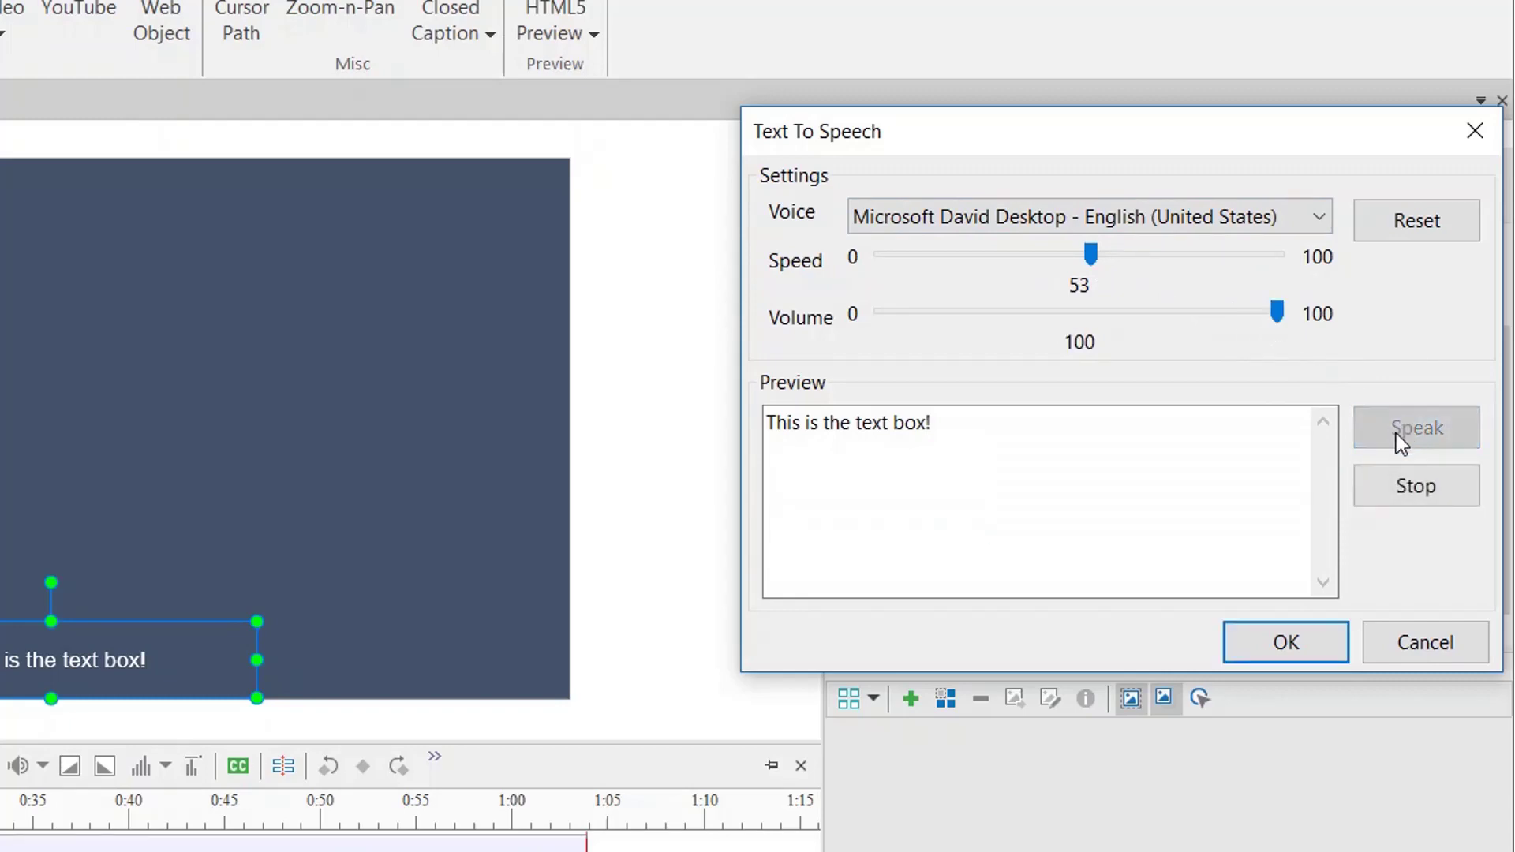
Replace the preview text with the greeting 'Hello. I am Jacky Nguyen' and hear it spoken
drag(1000, 419, 745, 391)
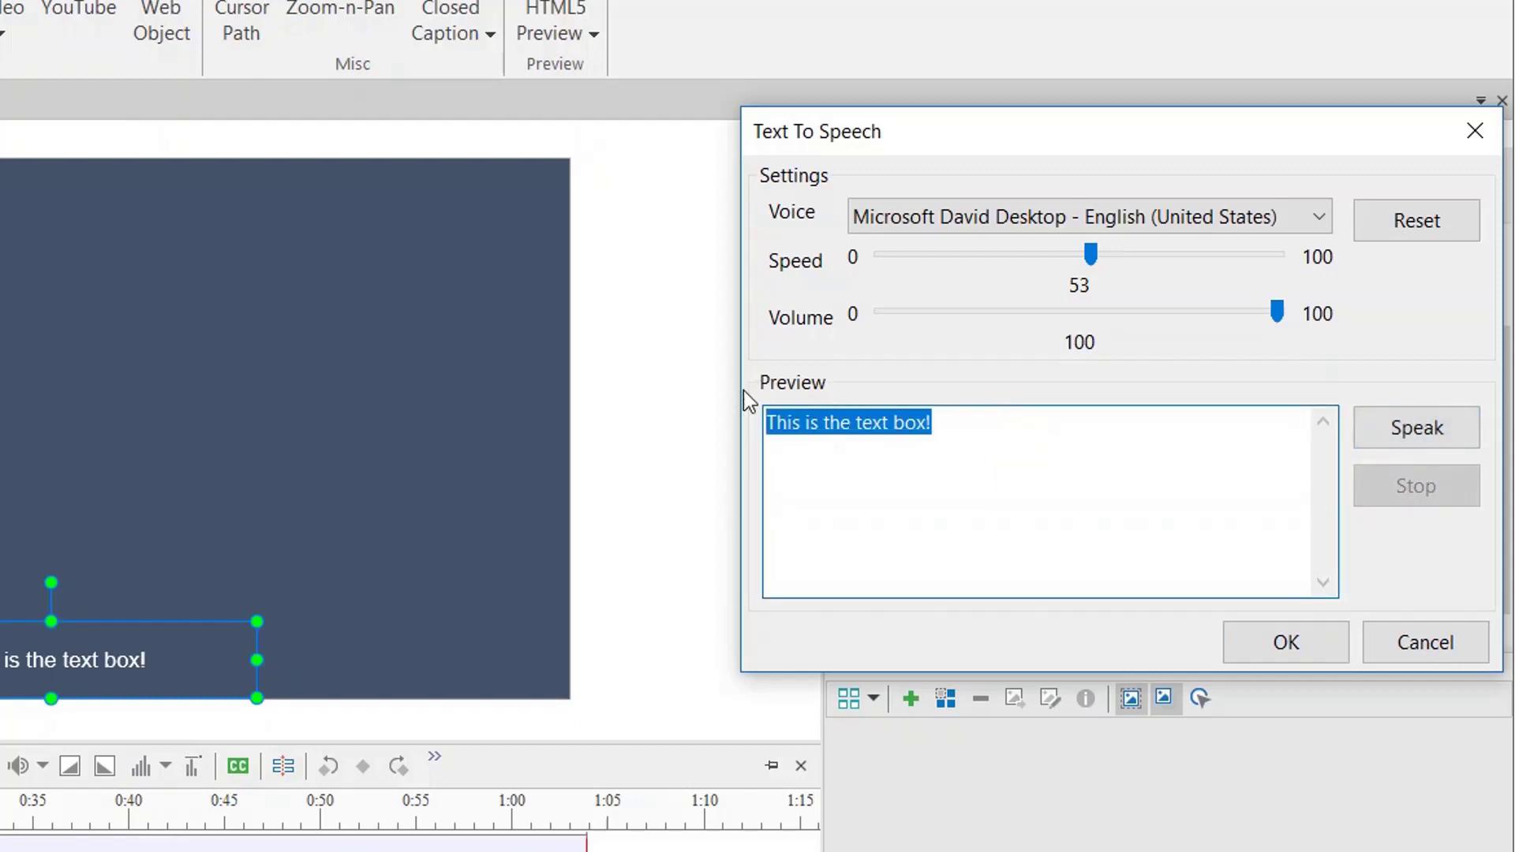
text(Hello)
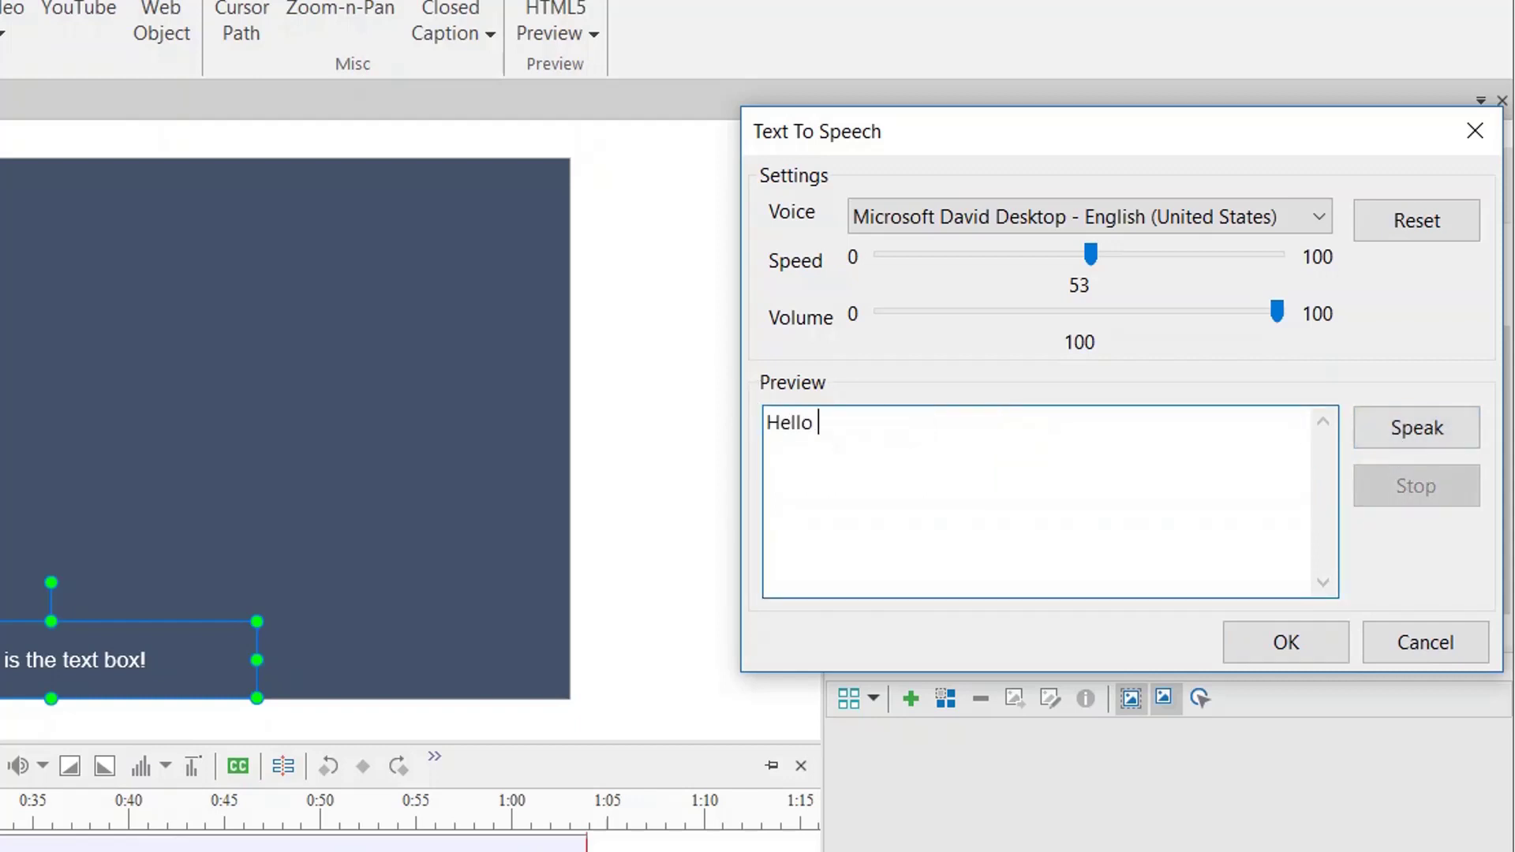
text(. I am Jacky Nguyen)
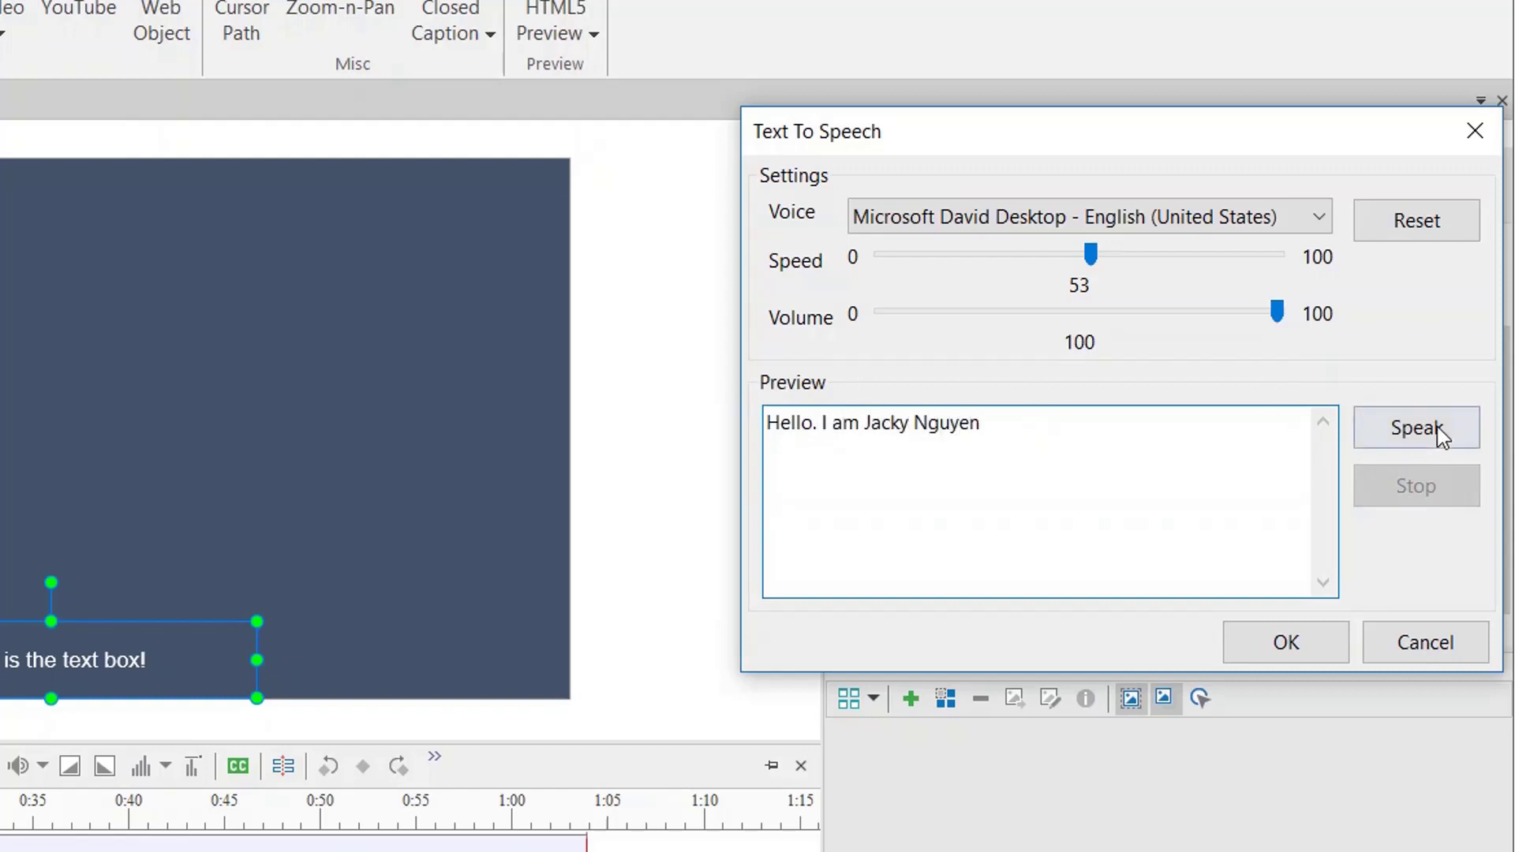
click(1378, 431)
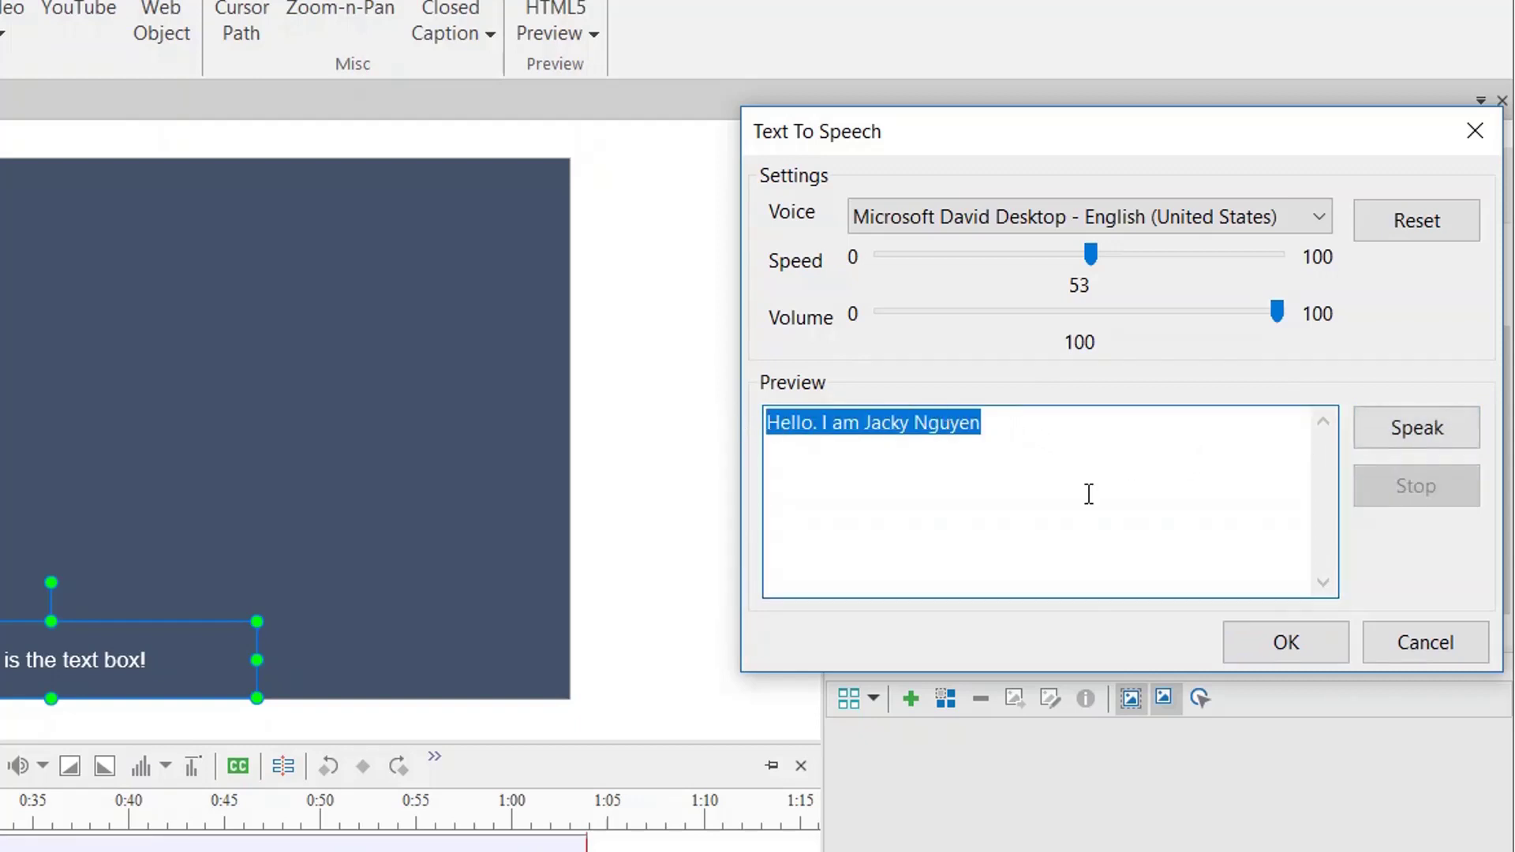
Switch to the Microsoft Zira Desktop voice, add a closing full stop, and settle speed at 54
click(1193, 210)
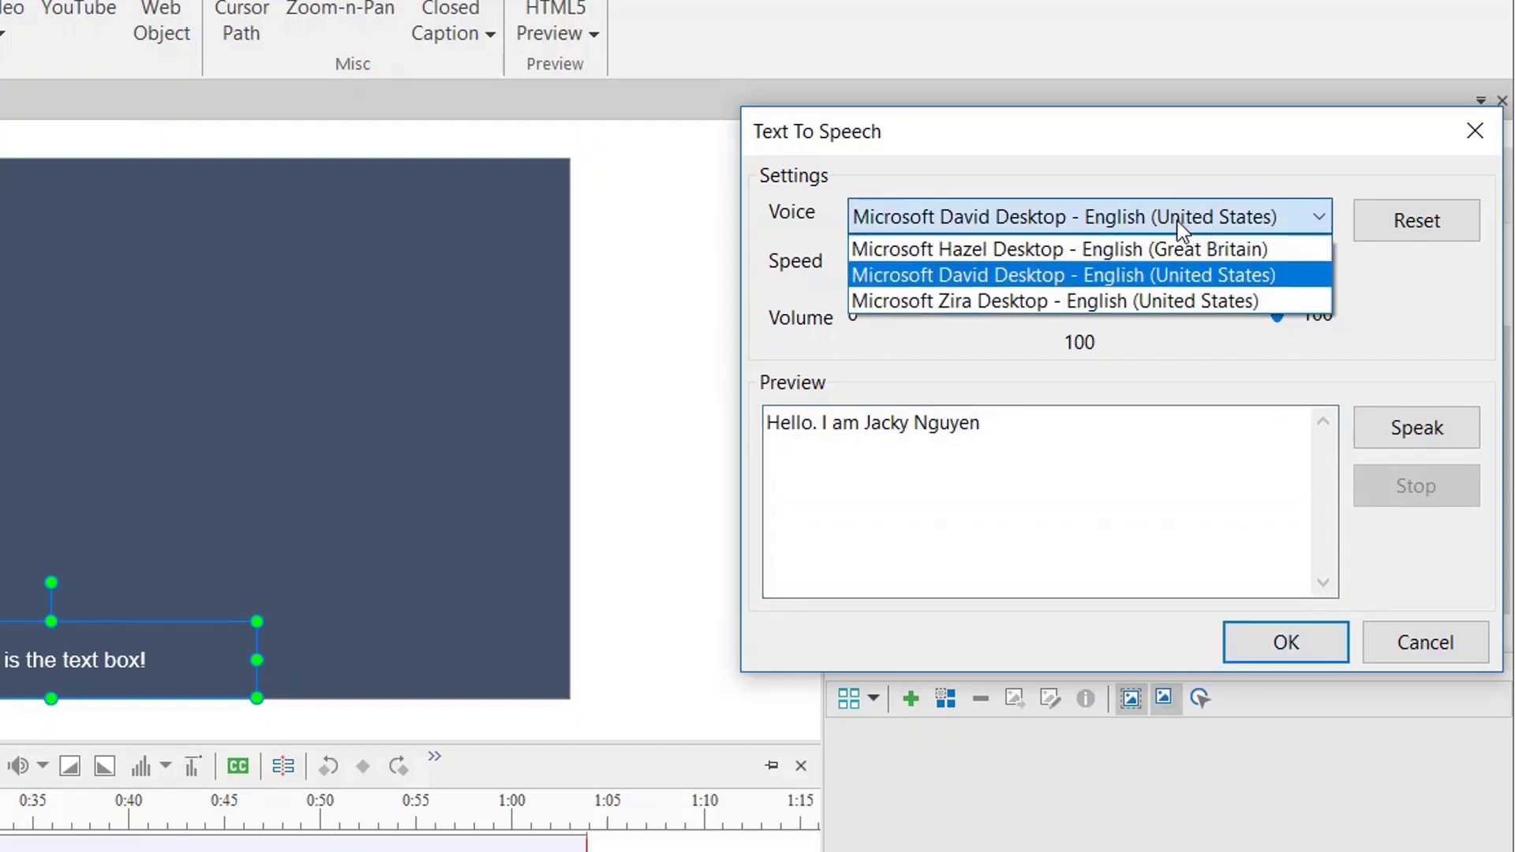
click(1053, 299)
click(1064, 418)
text(.)
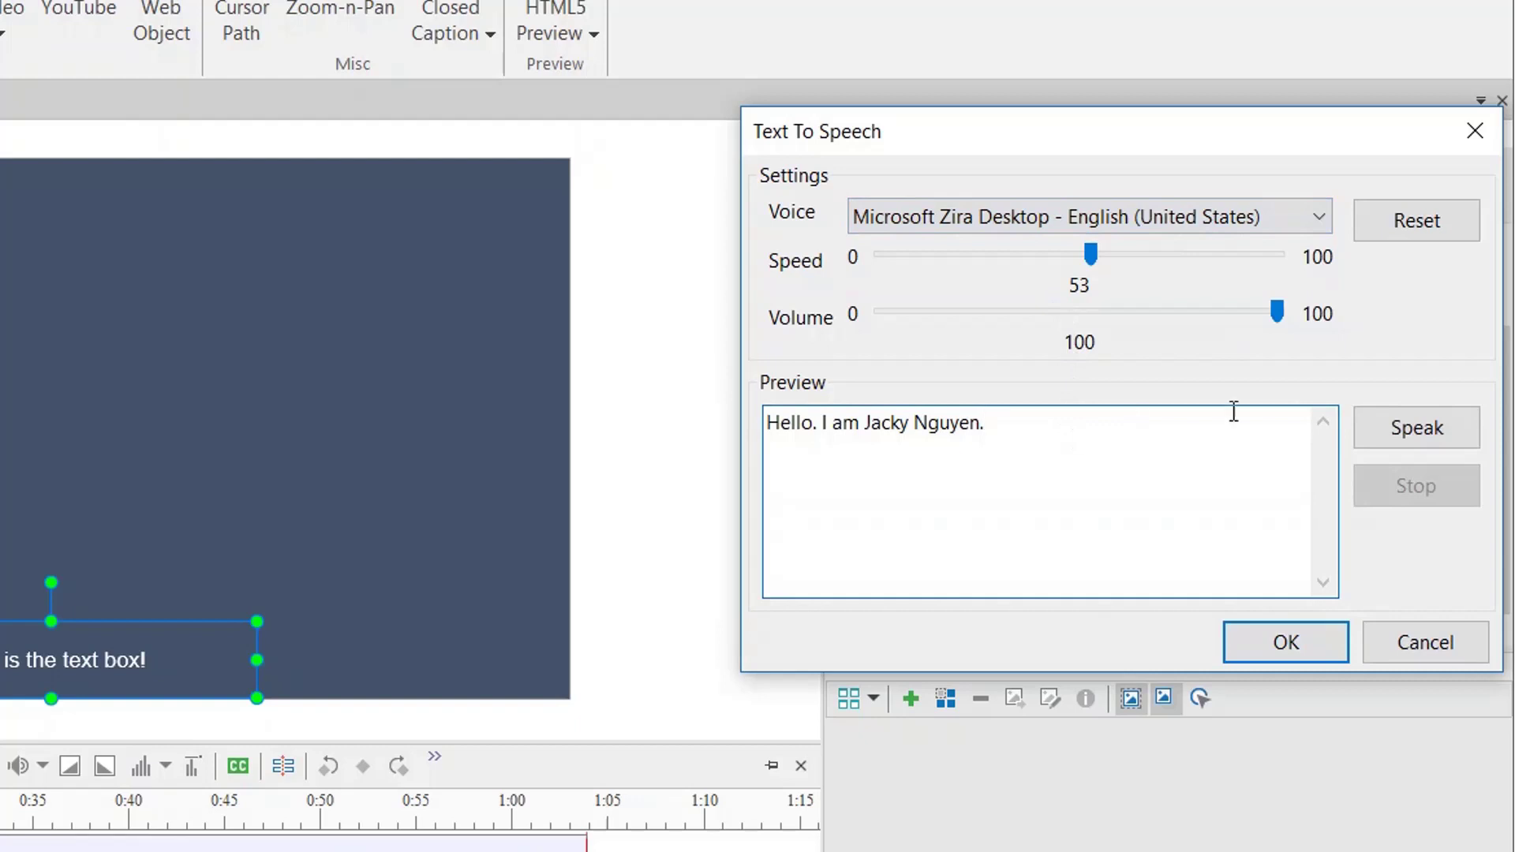
click(1429, 437)
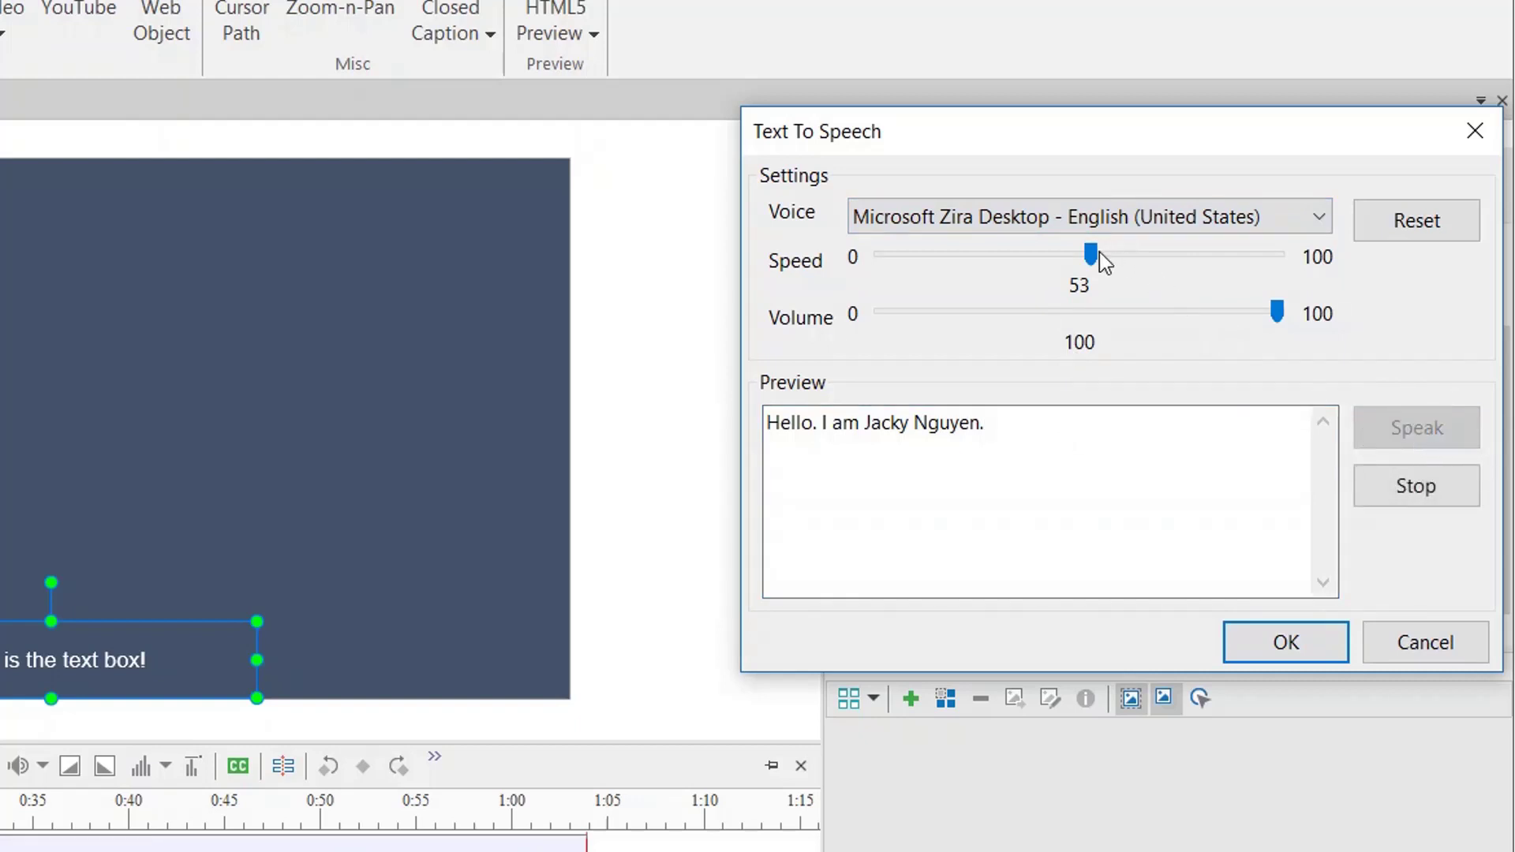
drag(1093, 259, 1119, 252)
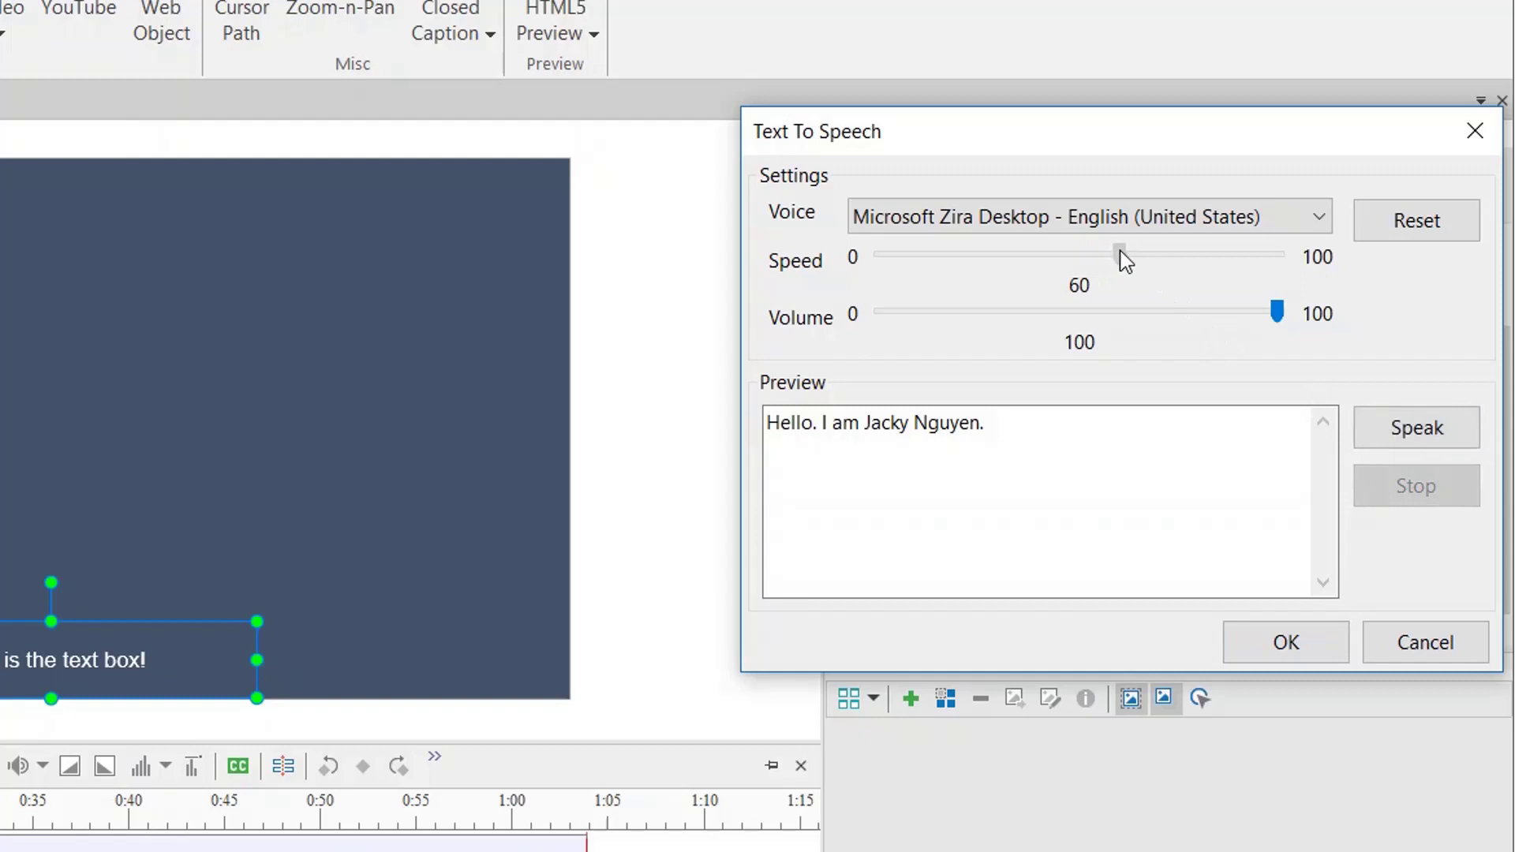
click(1403, 427)
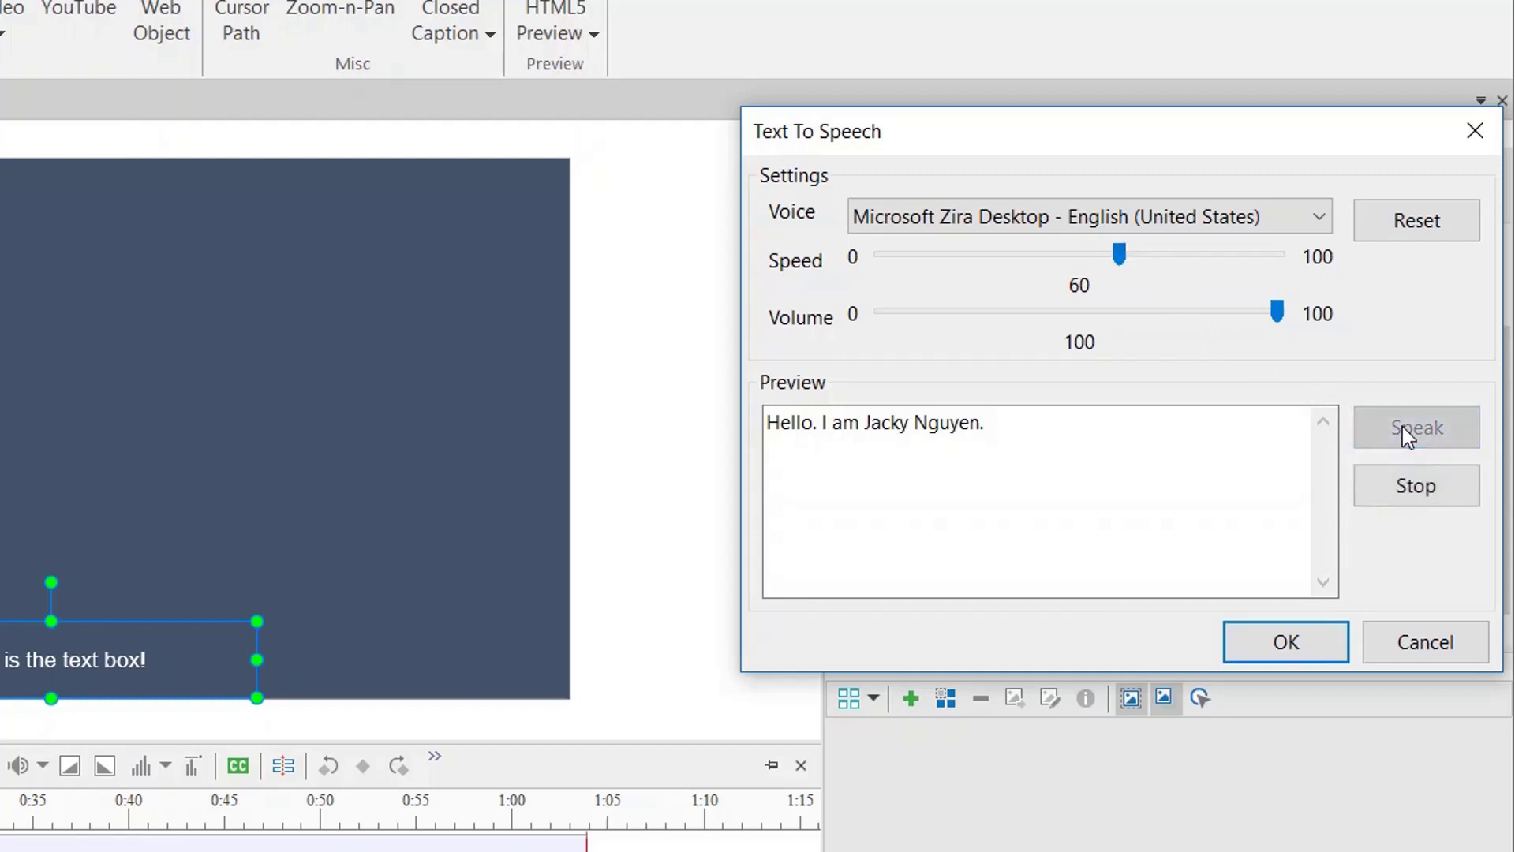
drag(1120, 255, 1097, 262)
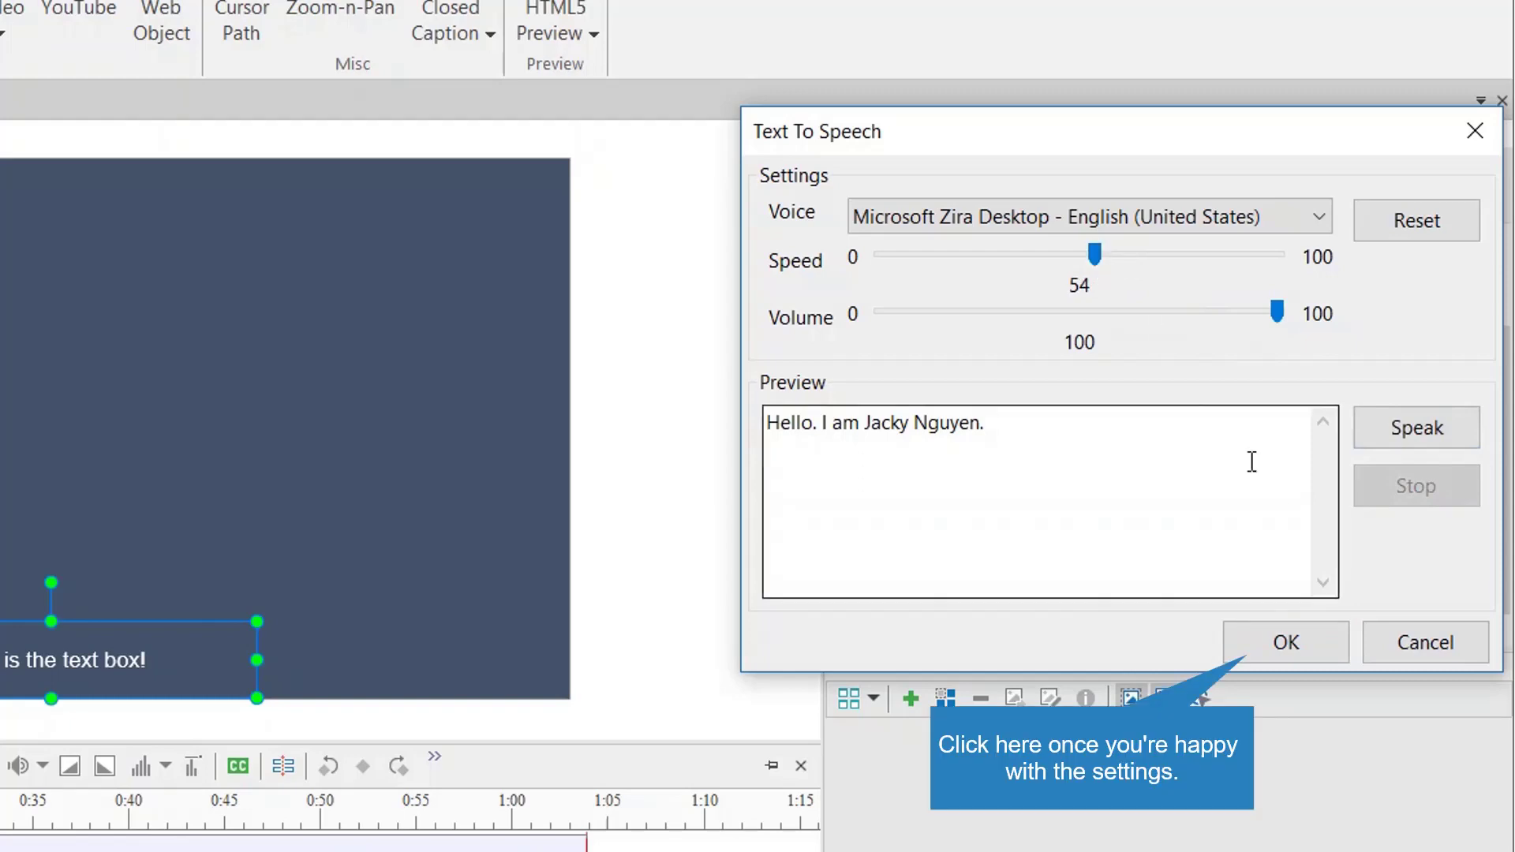
Confirm the voice settings, generate the greeting's speech clip, and play it on the timeline
click(1288, 644)
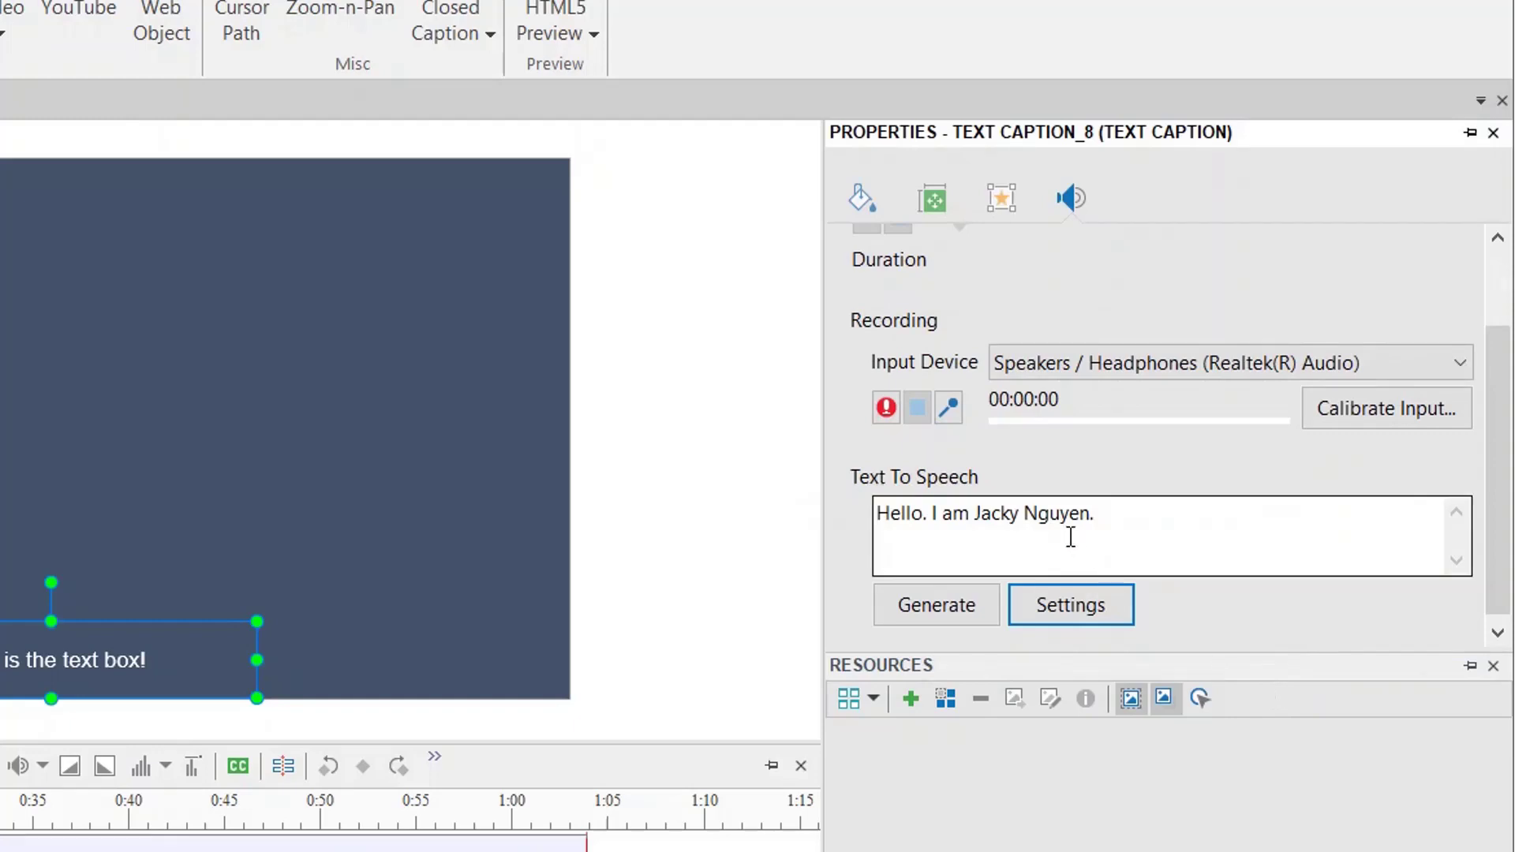
click(944, 606)
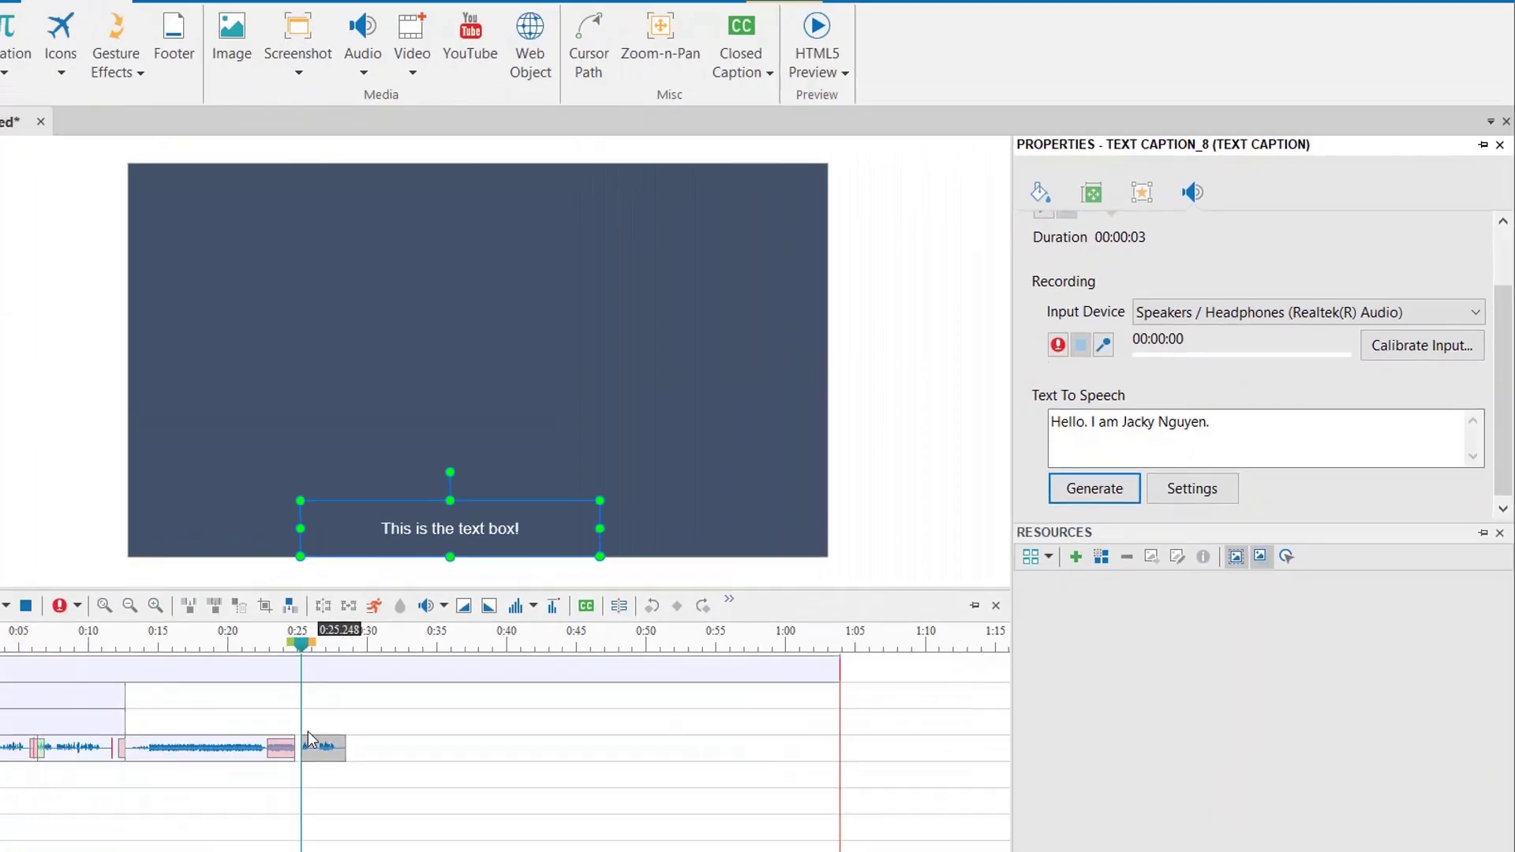
click(515, 631)
key(space)
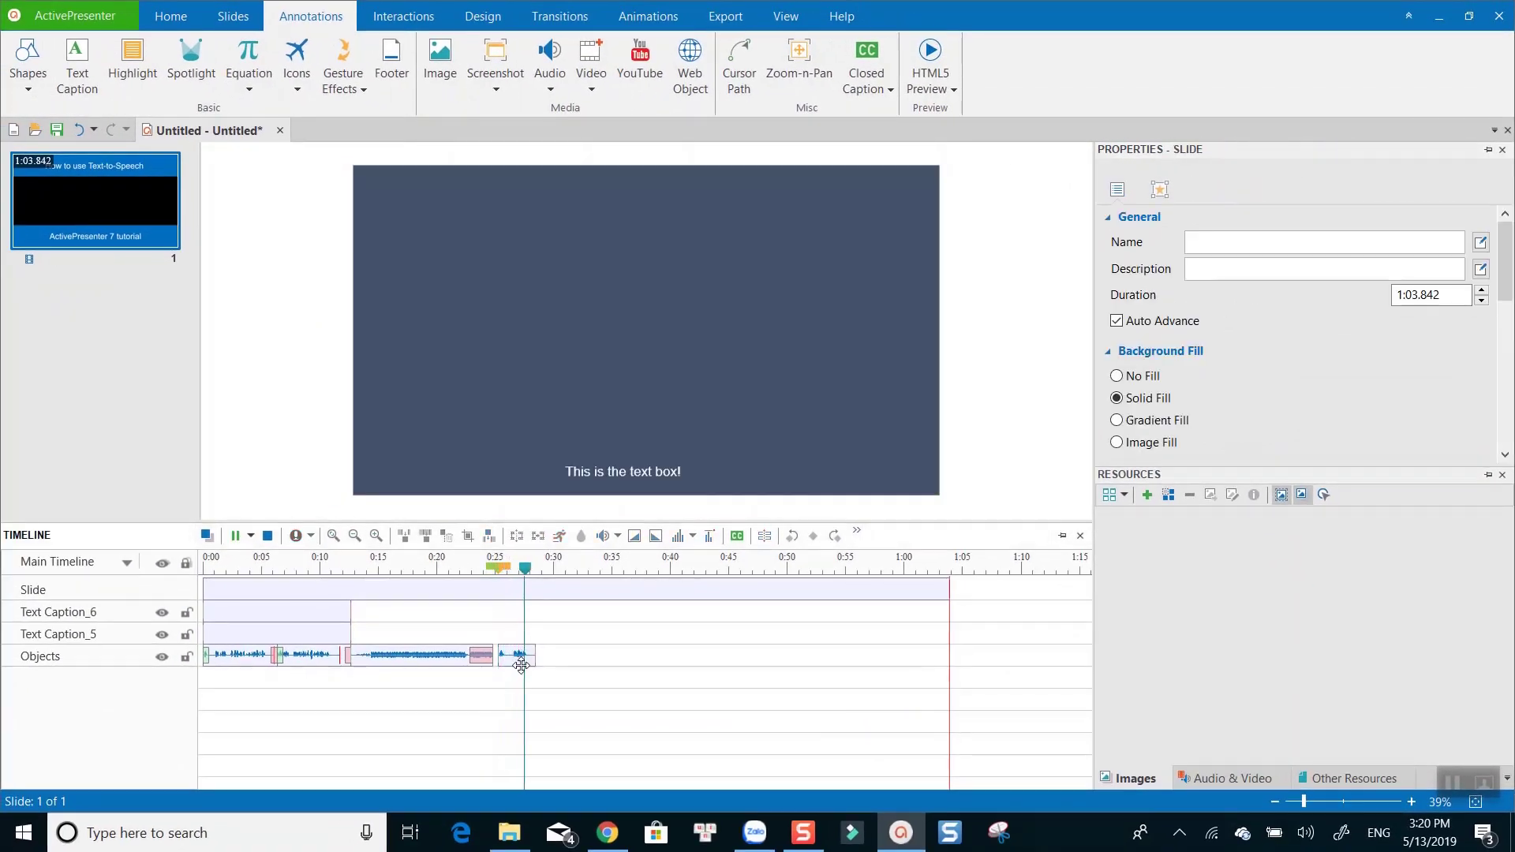
Retype the caption as 'Hello, I am Jacky Nguyen' and preview playback from about 0:25
click(624, 471)
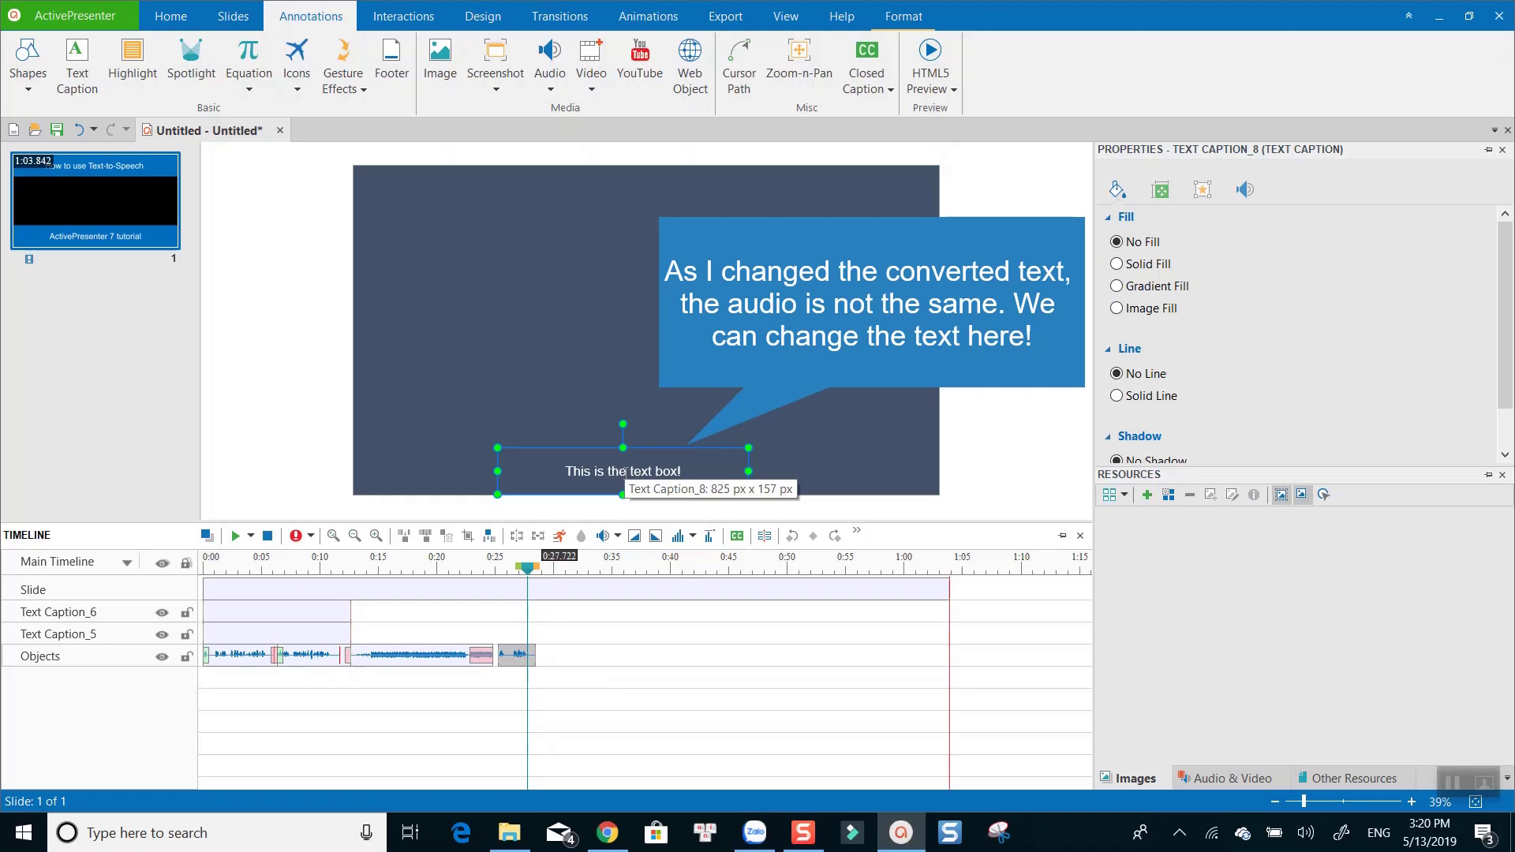
key(ctrl+a)
text(He)
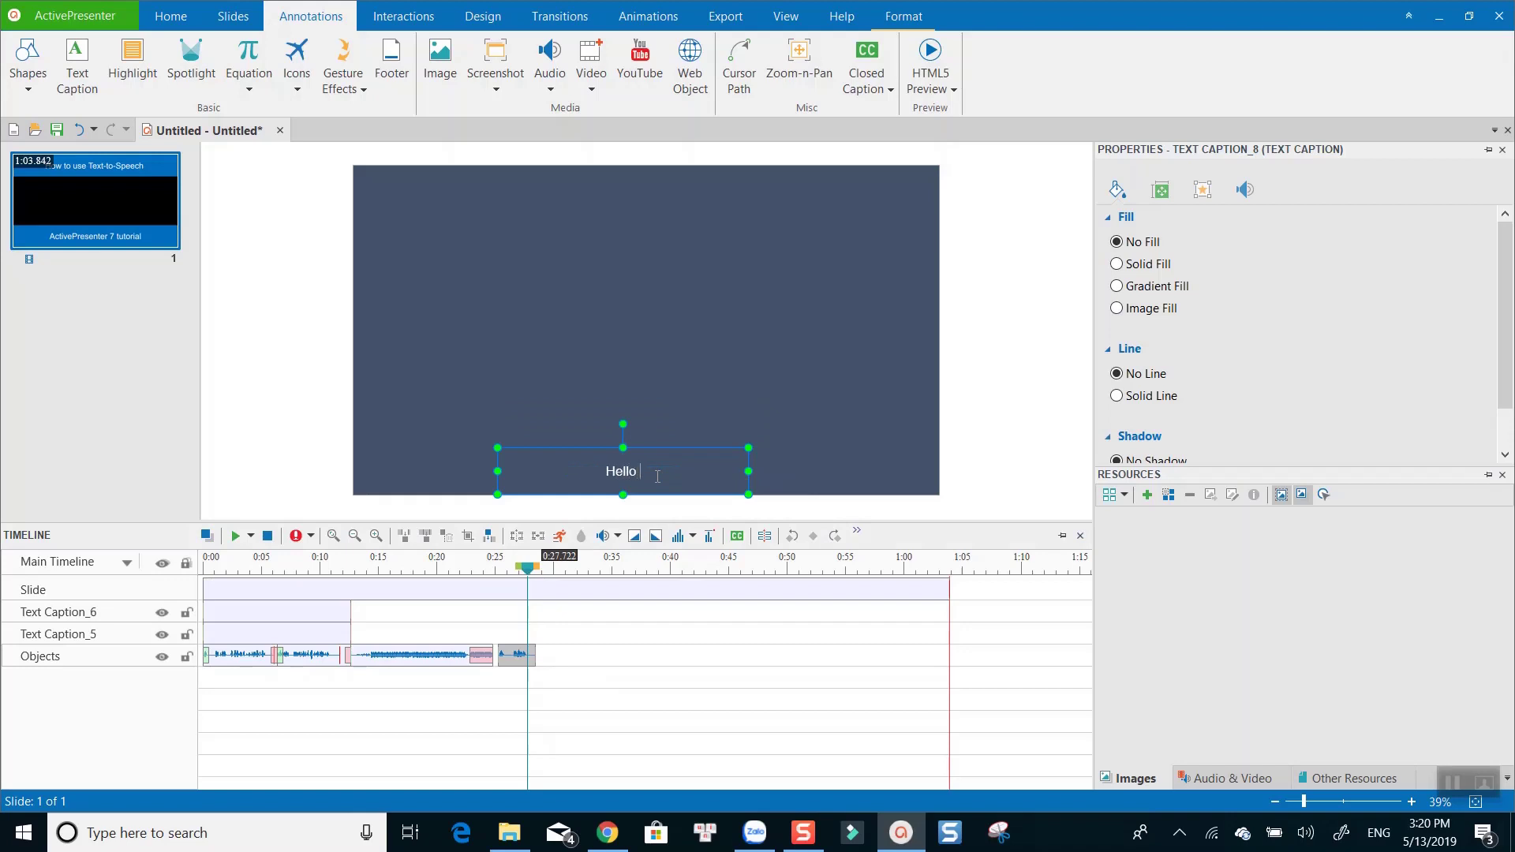
text( ,I am Jacky Nguyen)
click(639, 360)
drag(538, 590, 507, 589)
key(space)
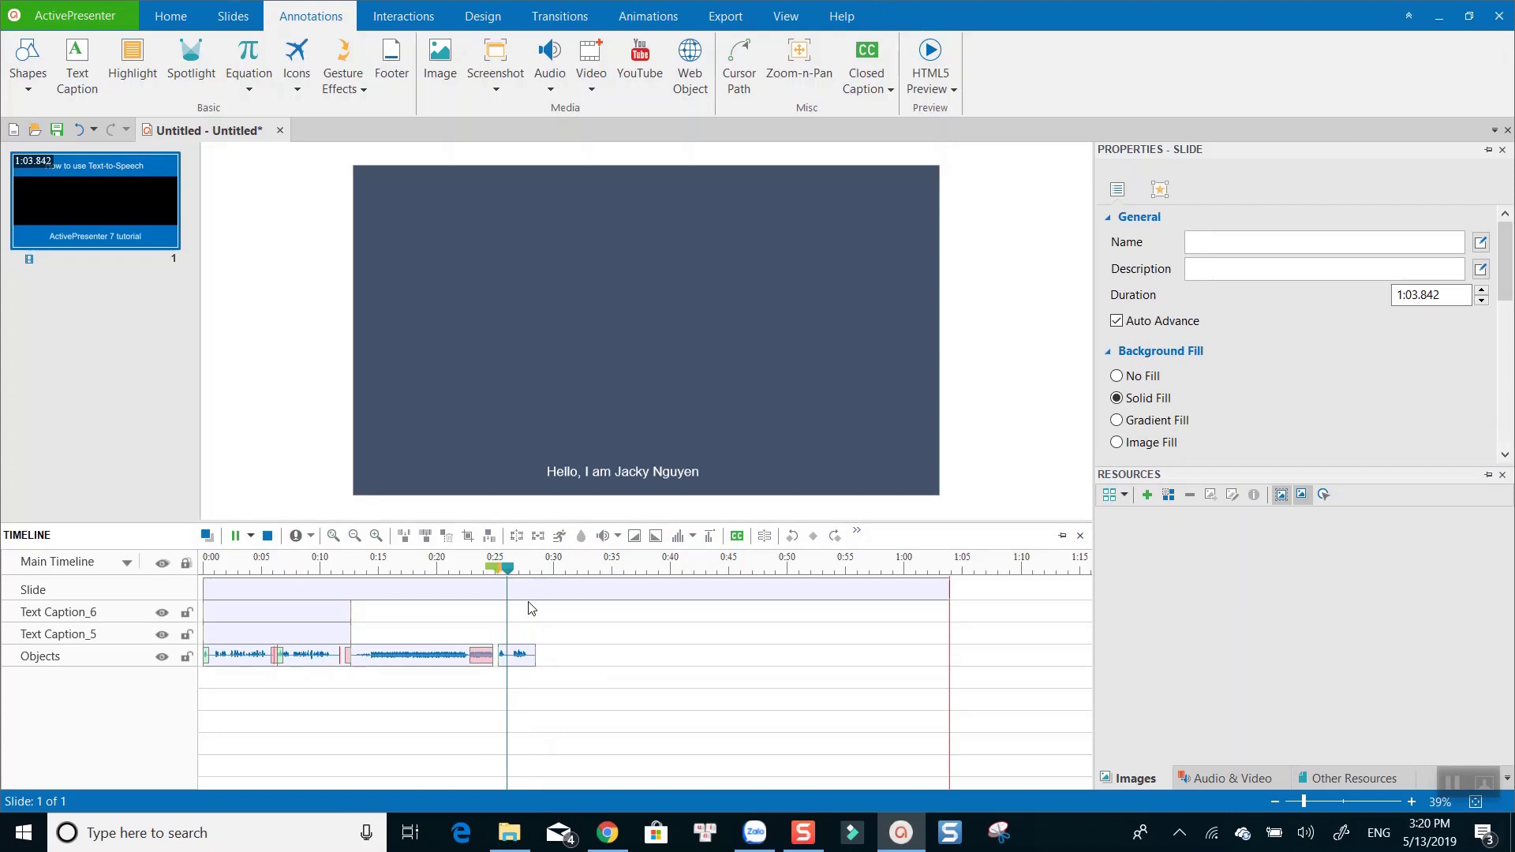
click(519, 655)
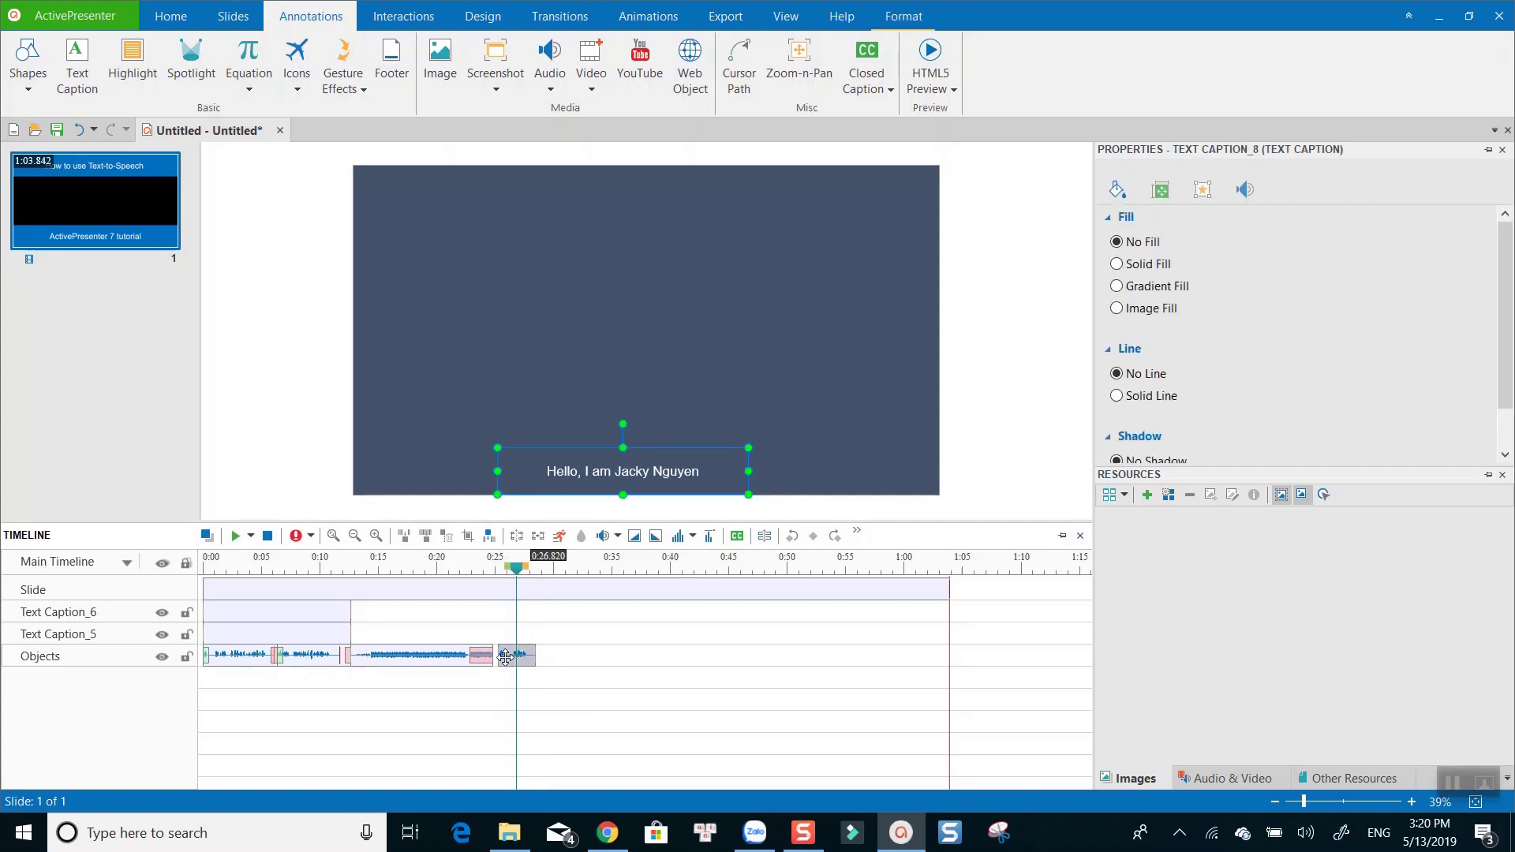
drag(514, 652, 571, 654)
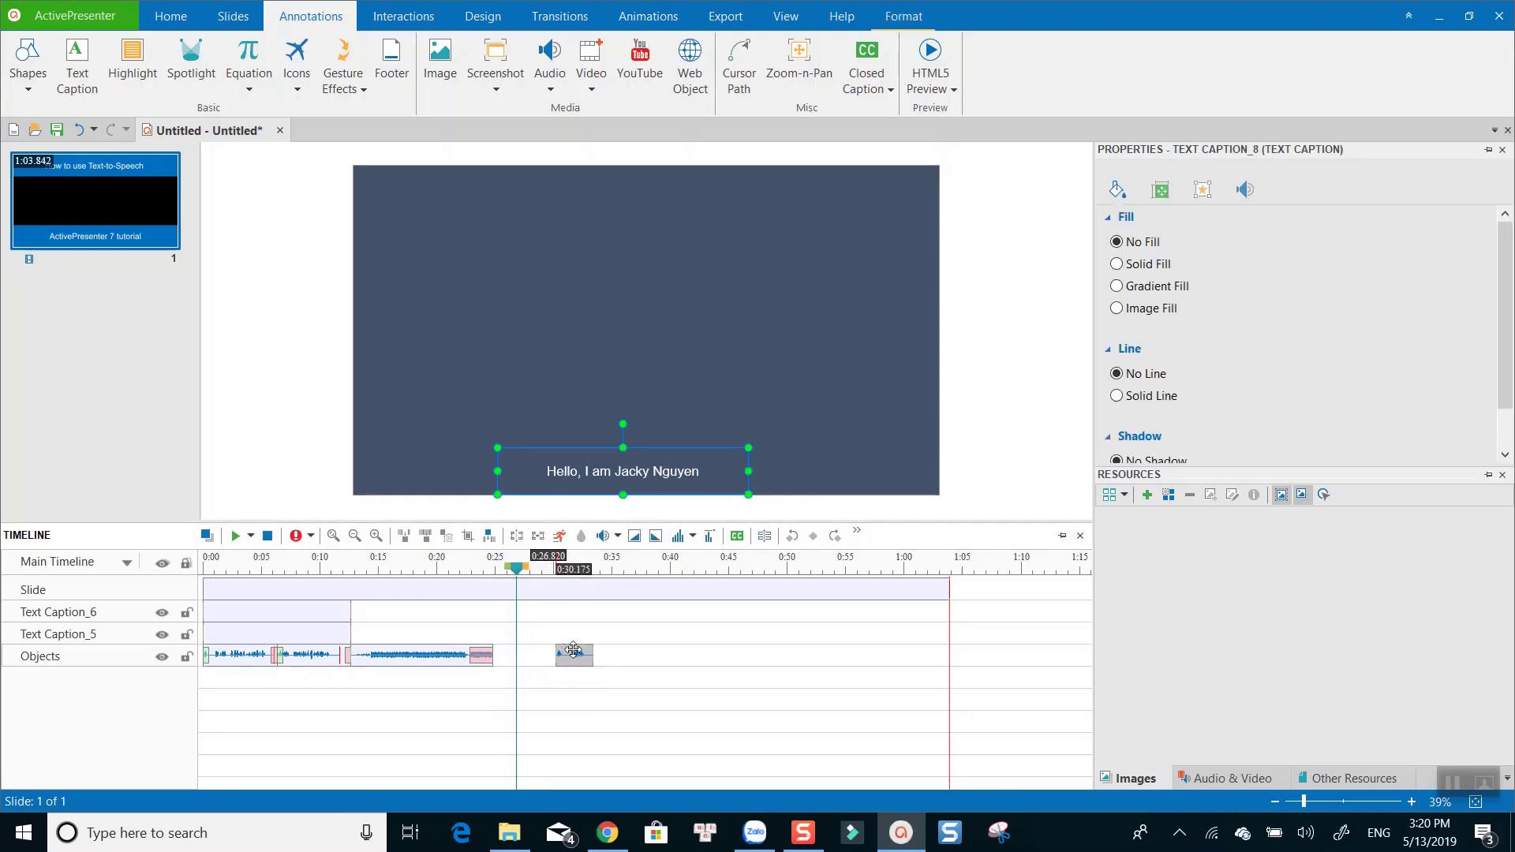
key(space)
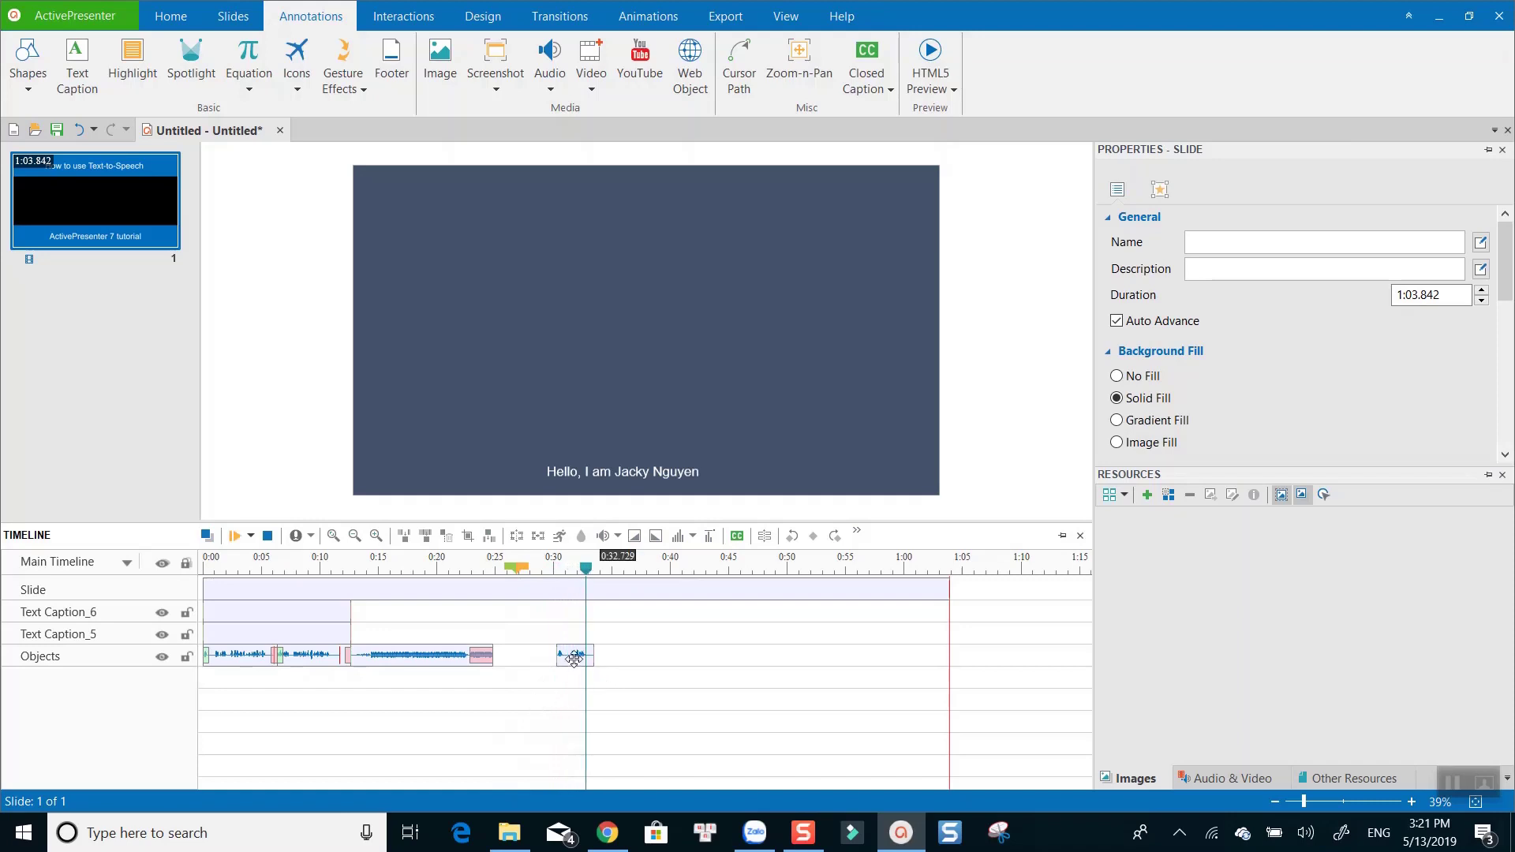
drag(577, 655, 516, 658)
click(513, 577)
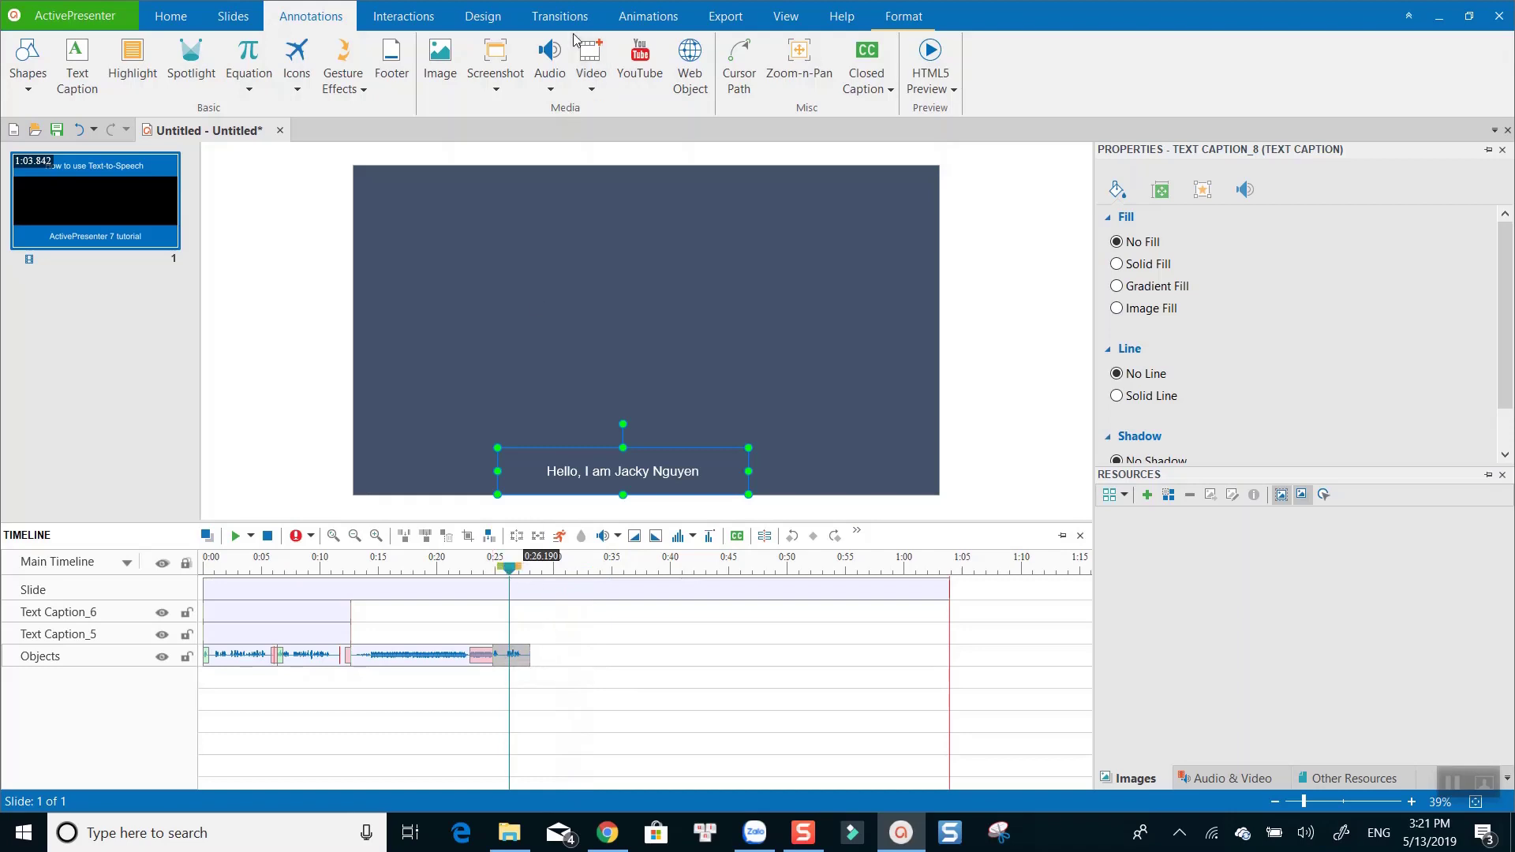
Give the caption a Fly In entrance effect coming from the left
click(648, 16)
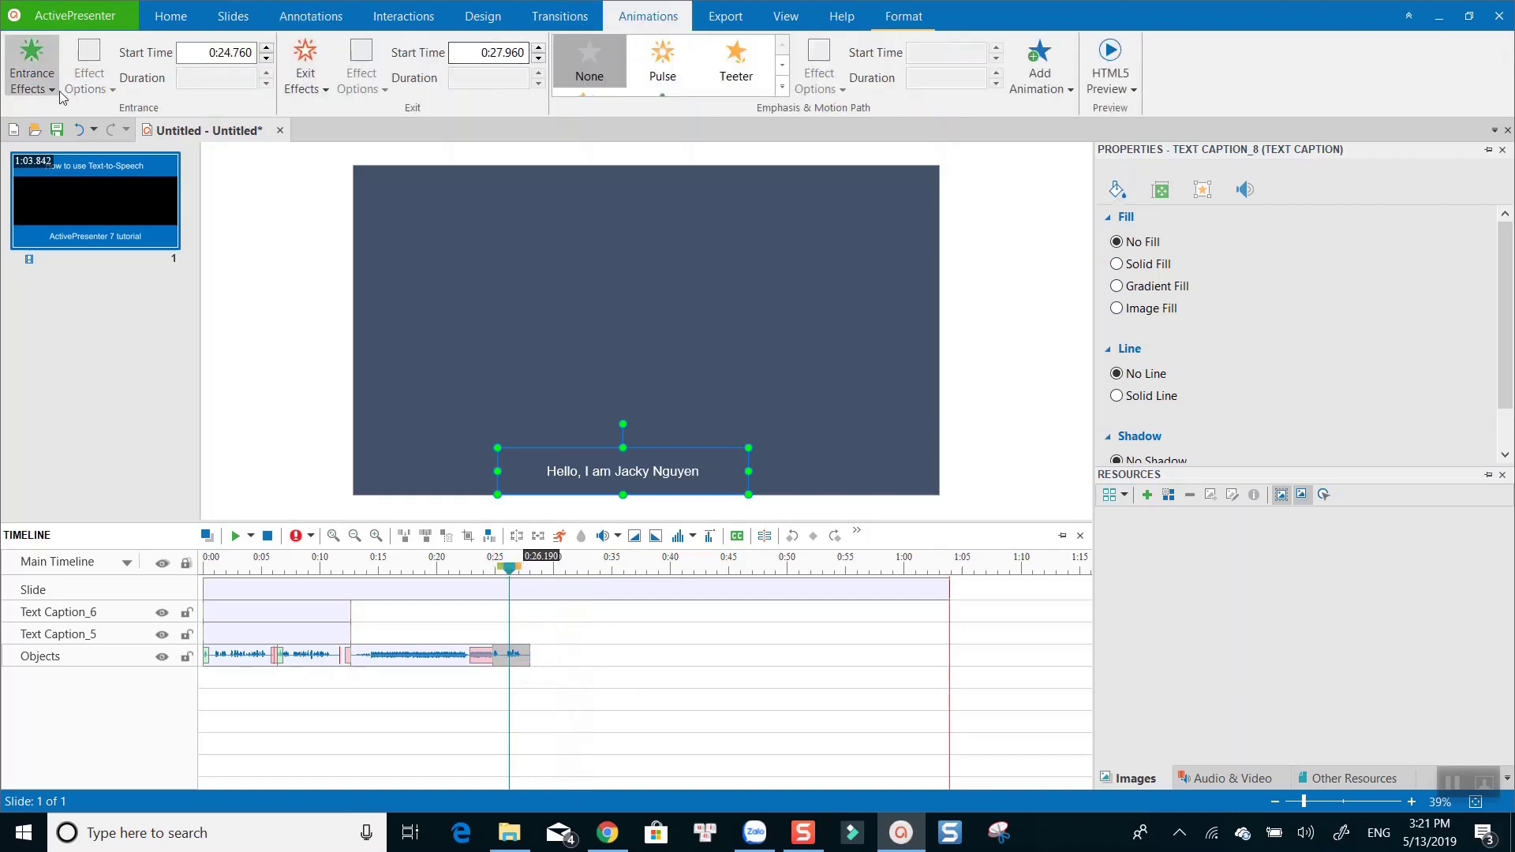
click(31, 75)
click(182, 227)
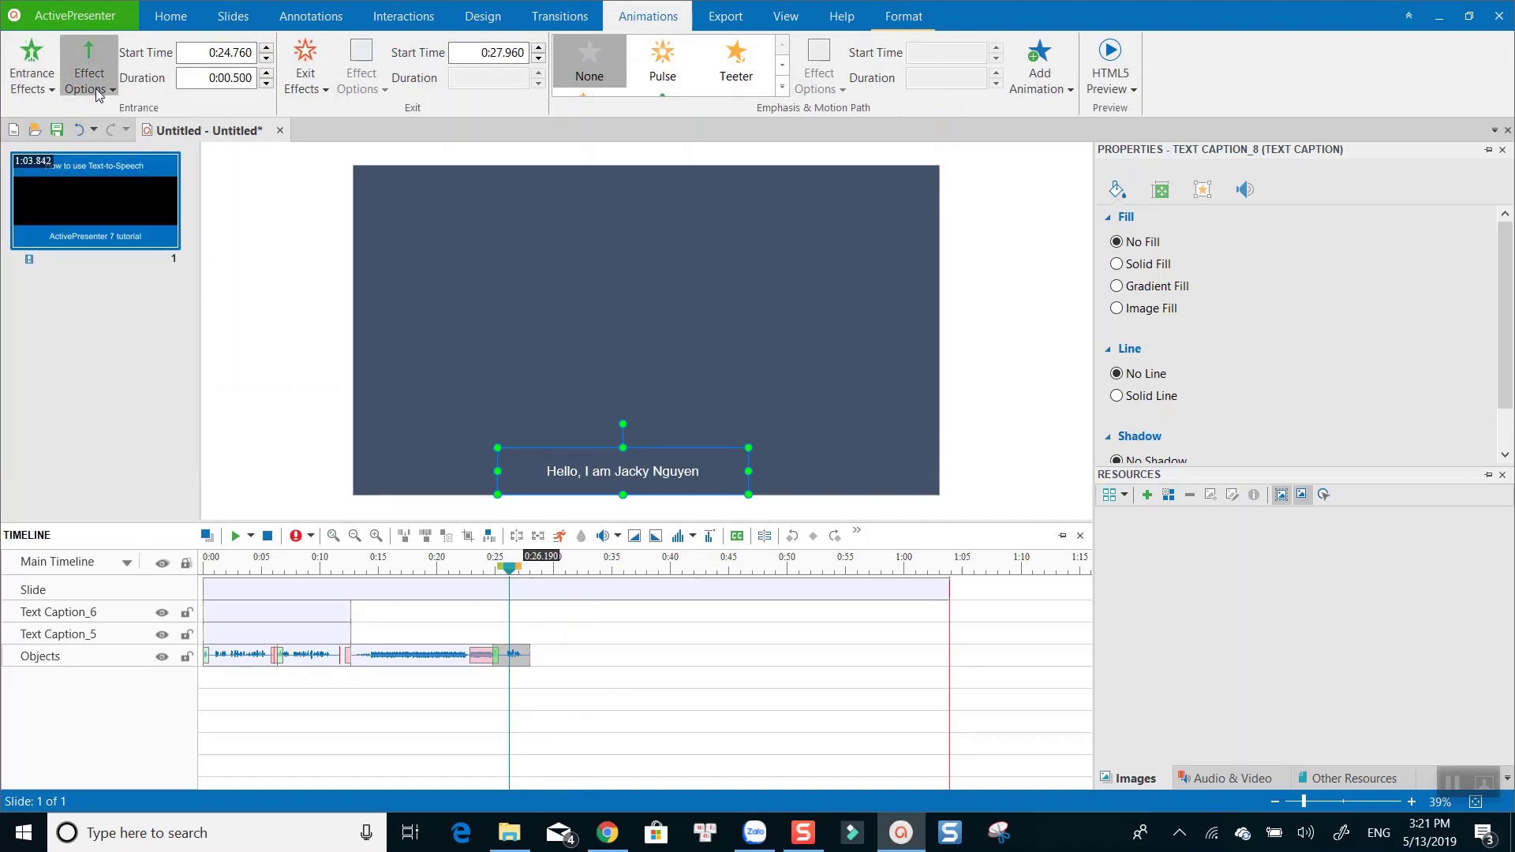
click(94, 79)
click(118, 210)
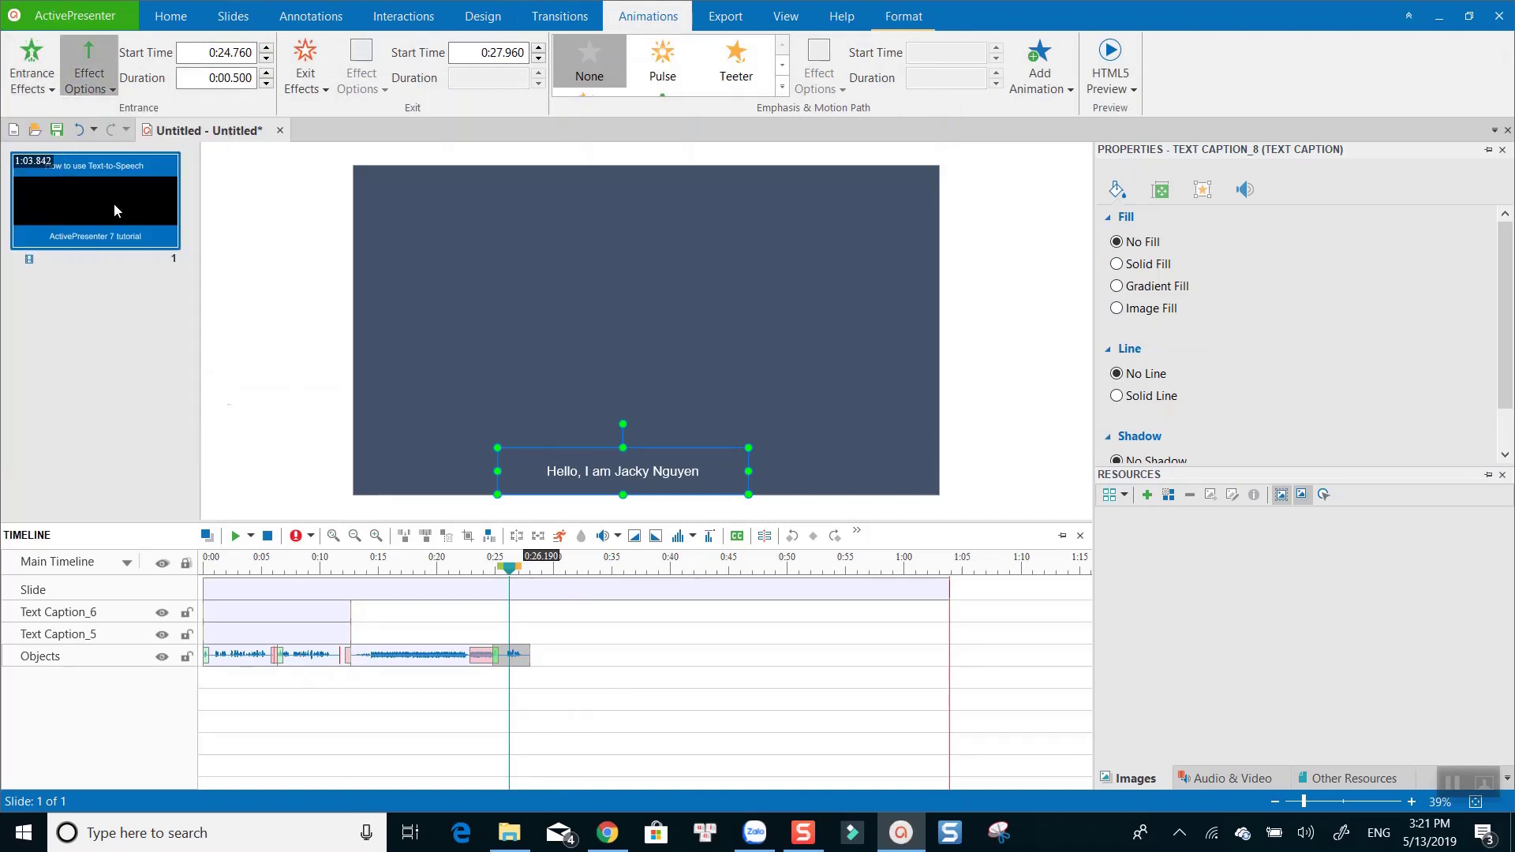
Give the caption a Fly Out exit effect going to the right
click(305, 71)
click(474, 228)
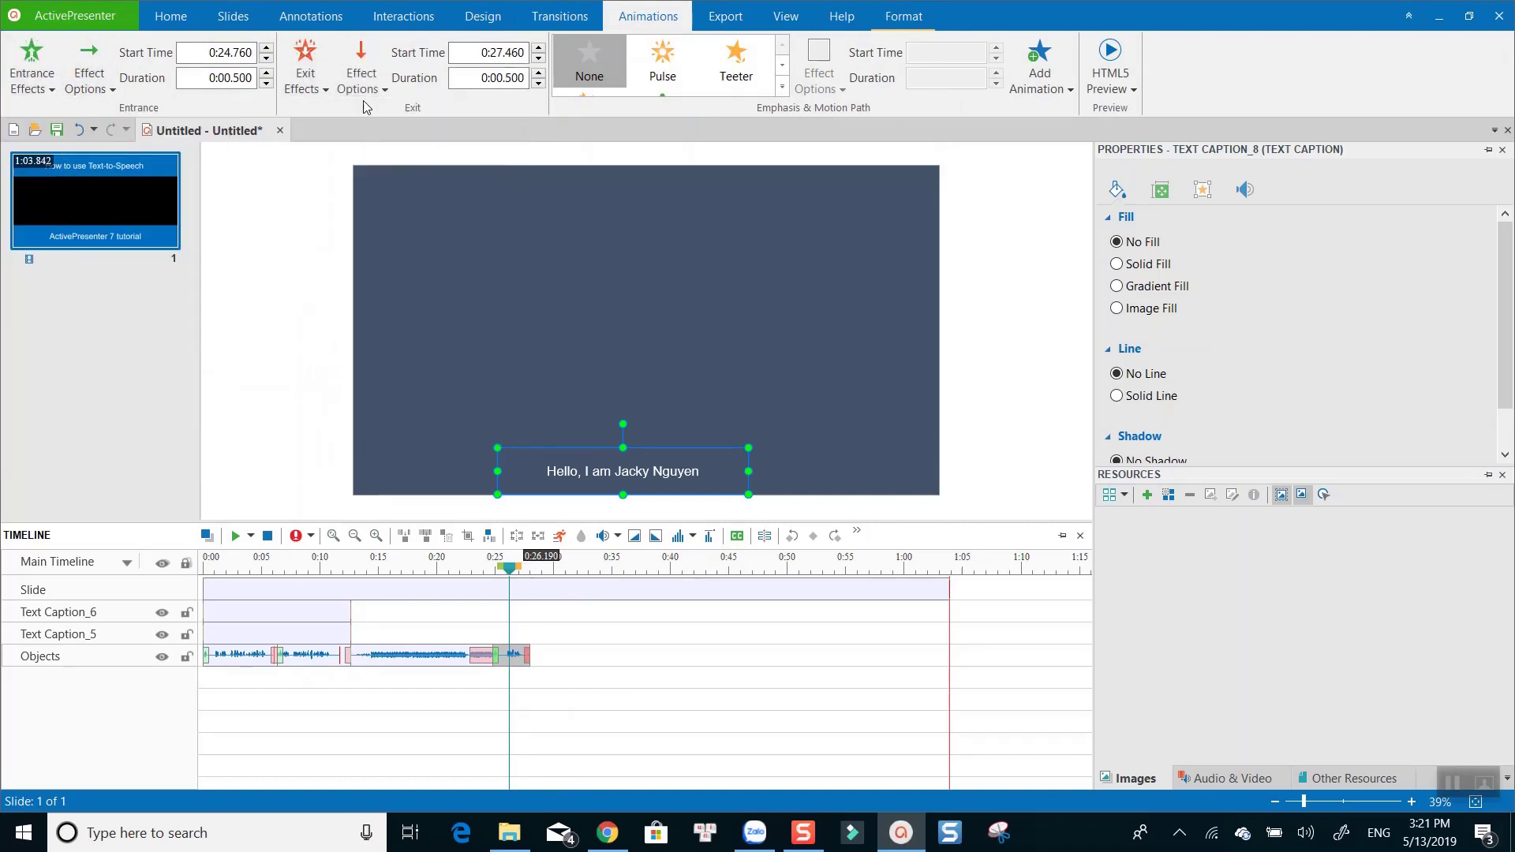
click(362, 79)
click(390, 349)
Preview the animations and move the caption's clip to start at about 0:27
click(505, 654)
key(space)
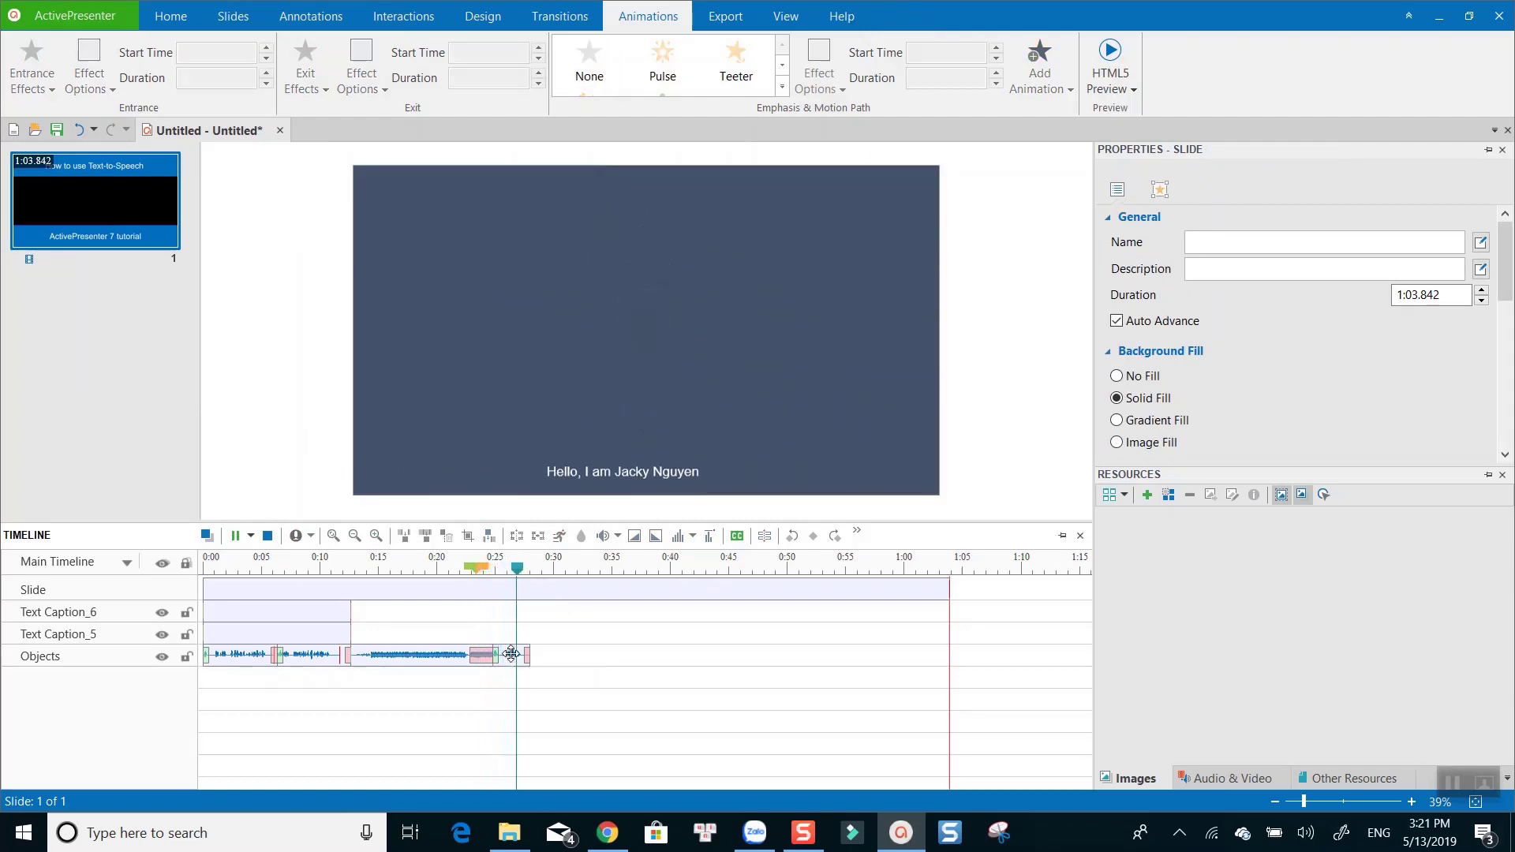
key(space)
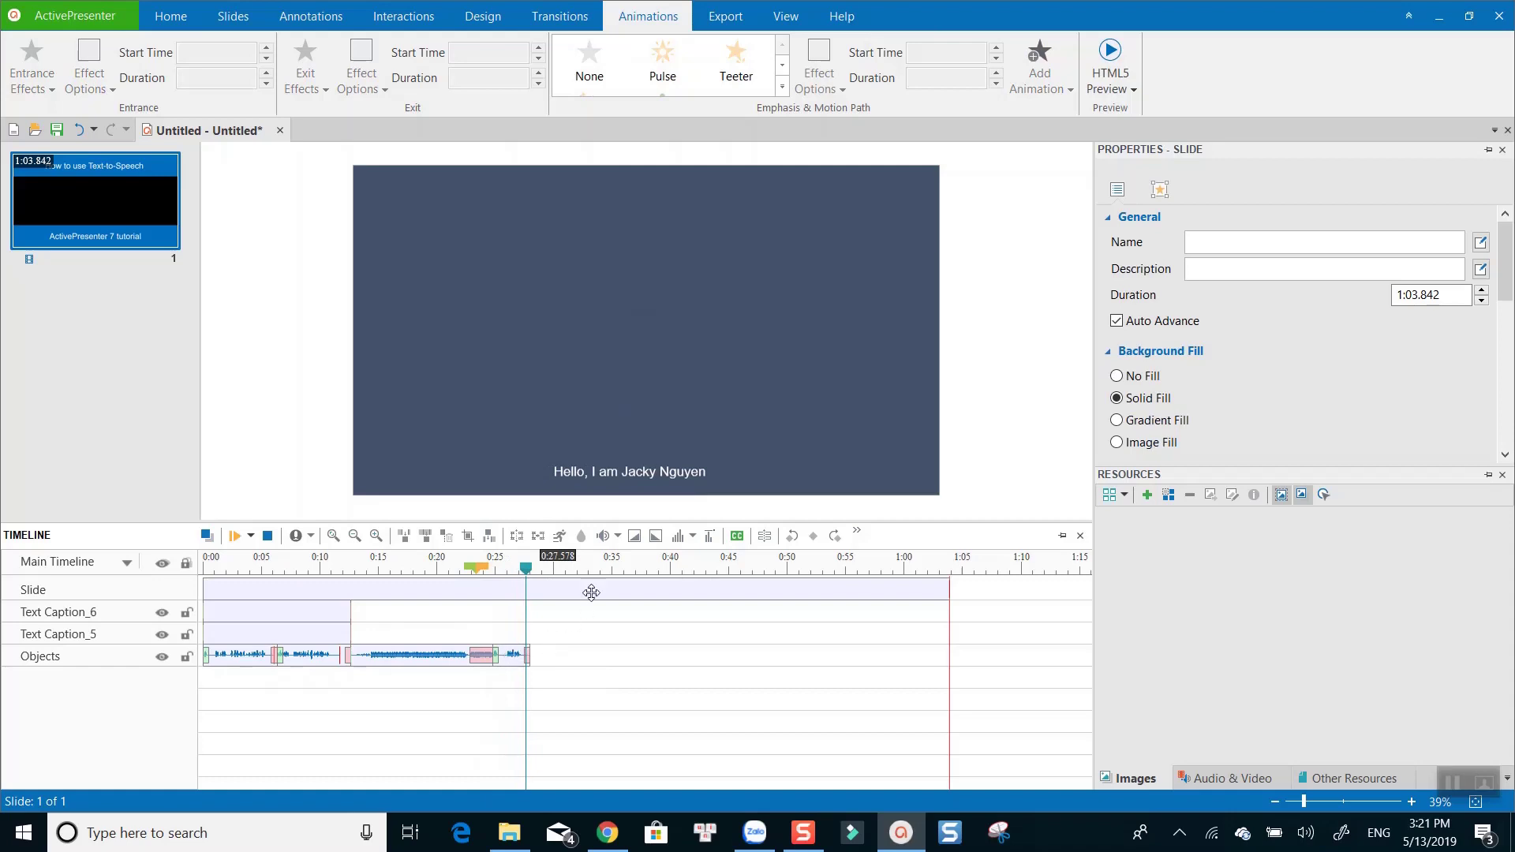
drag(528, 647, 541, 629)
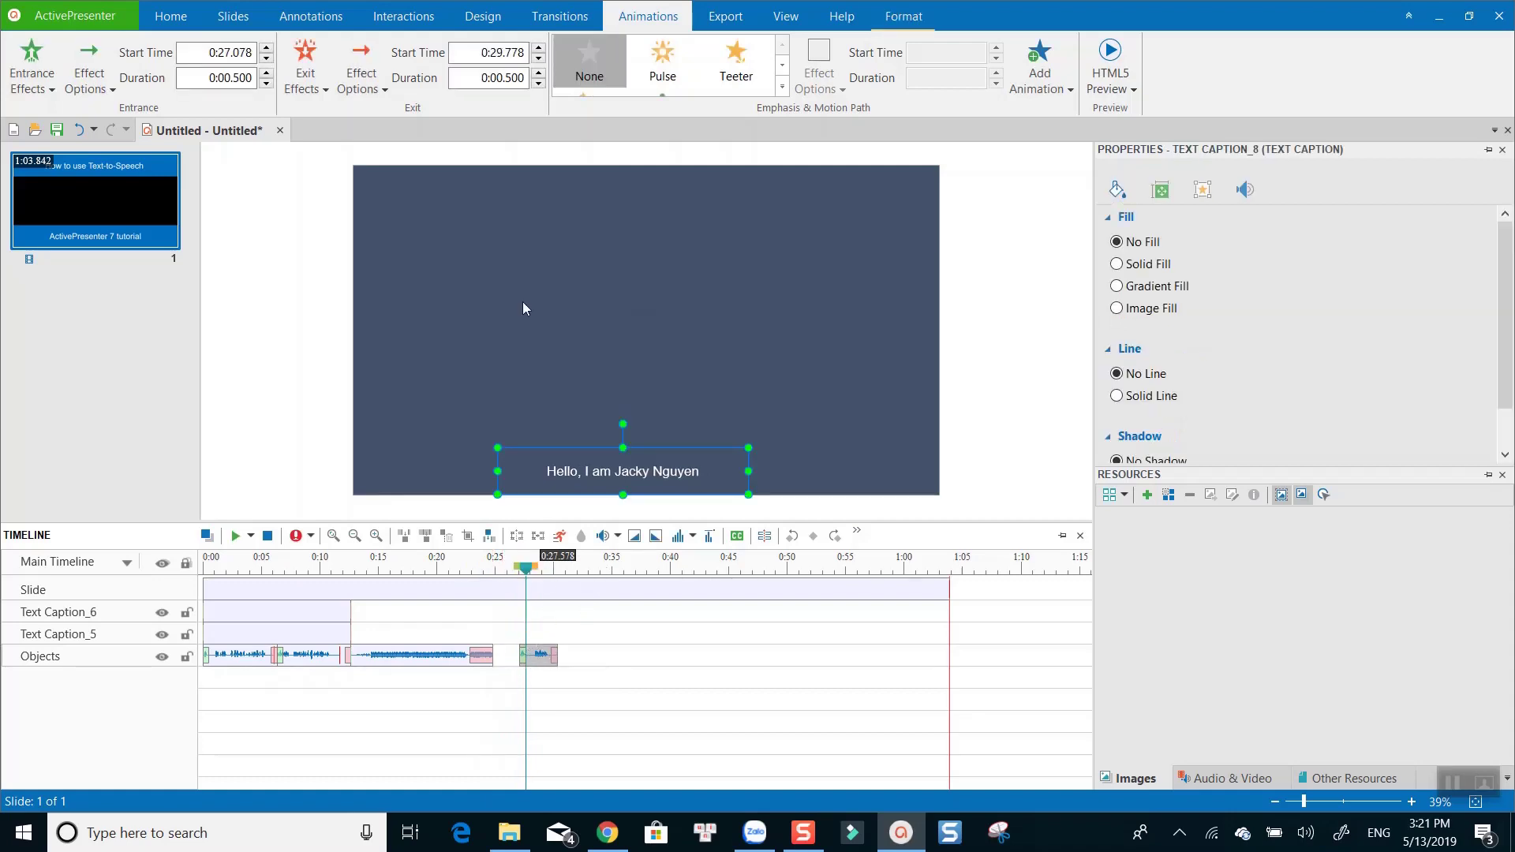
click(311, 16)
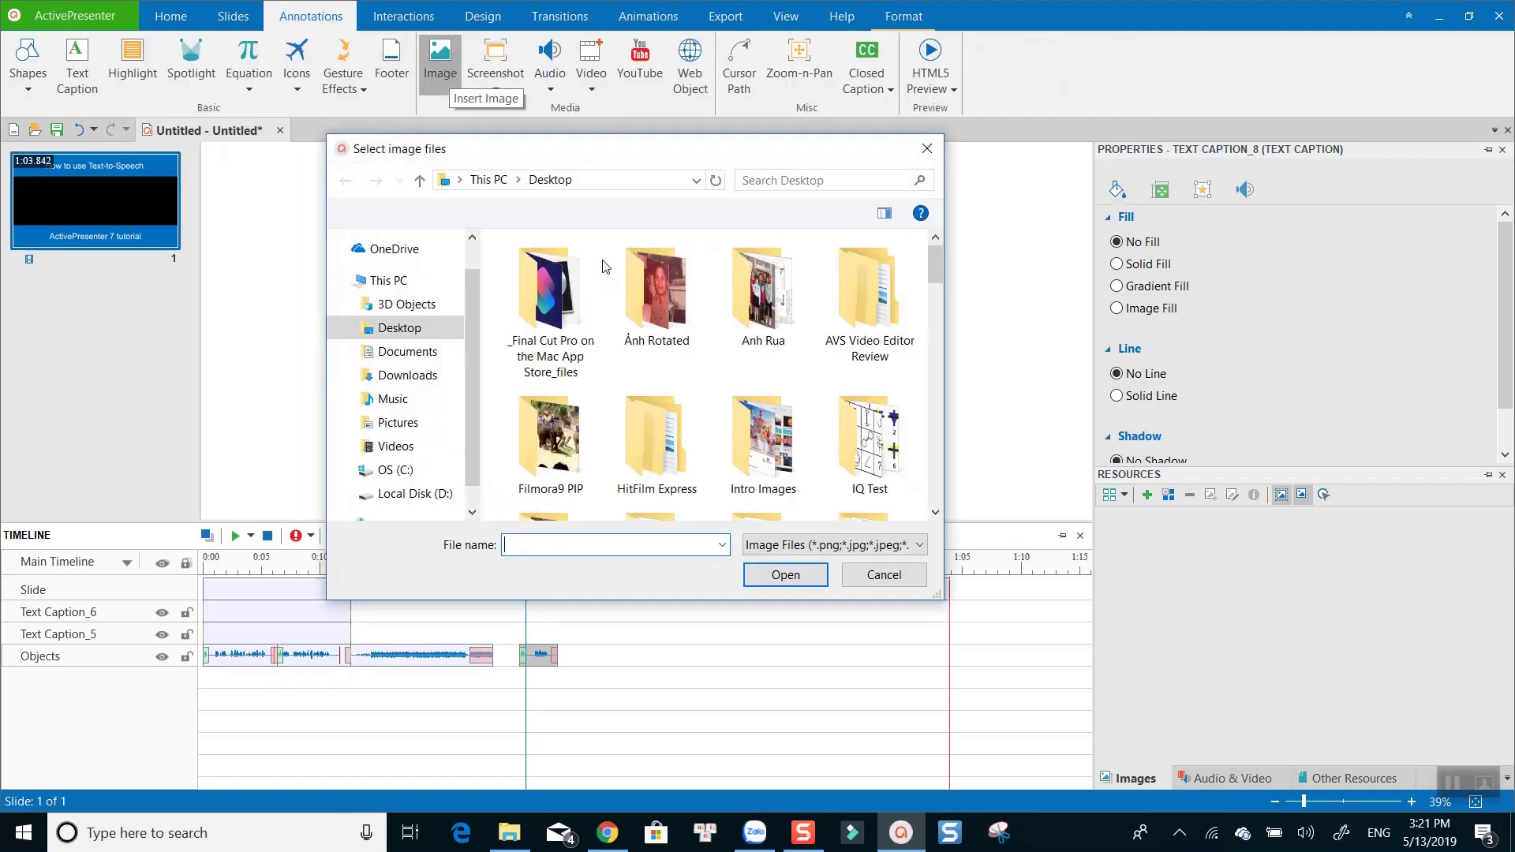
drag(475, 339, 472, 405)
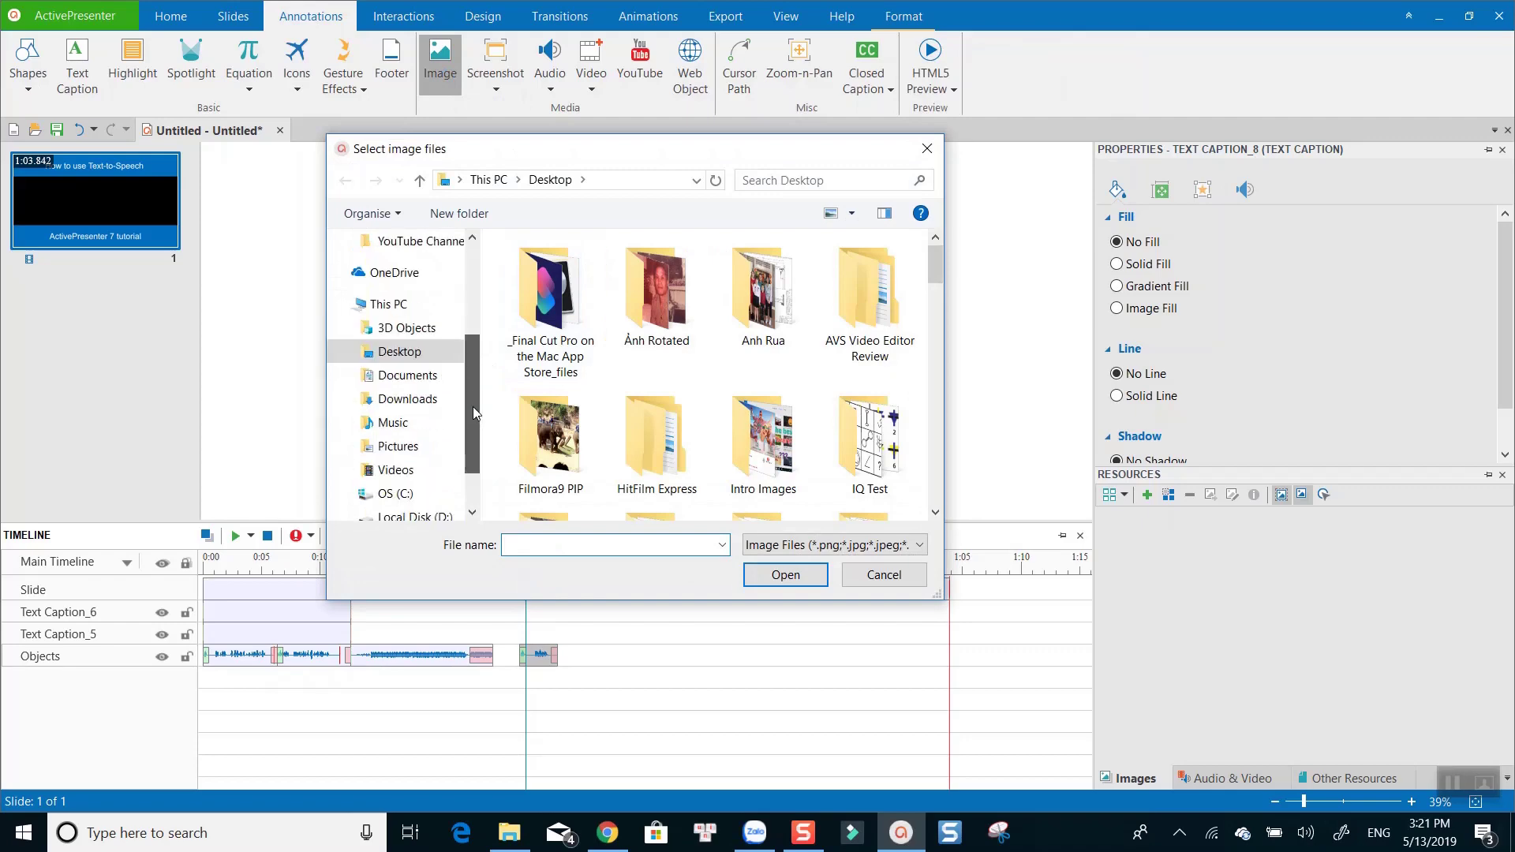
click(398, 444)
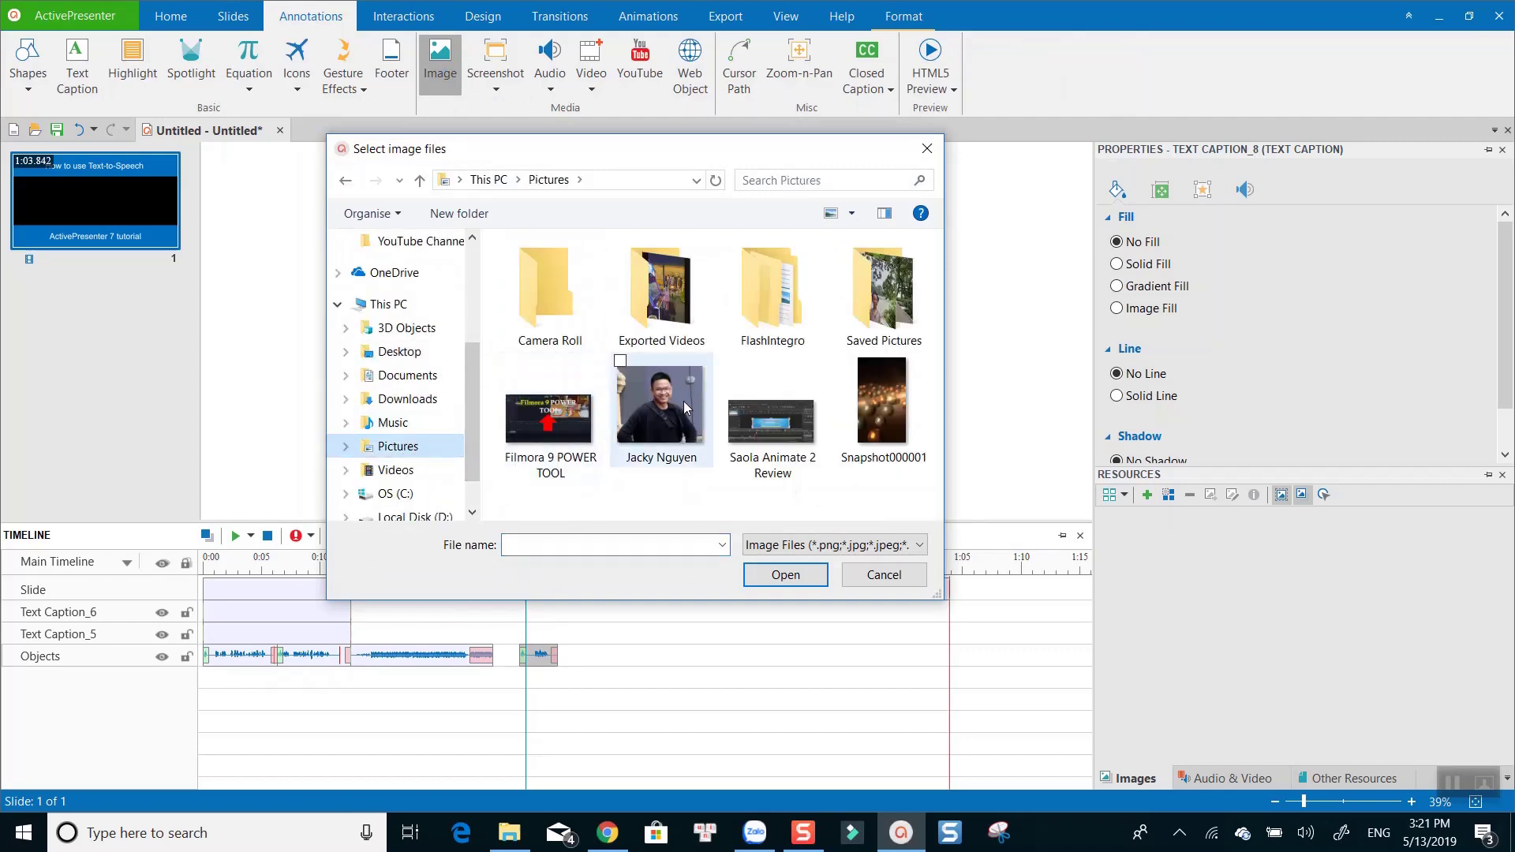
click(684, 407)
click(785, 574)
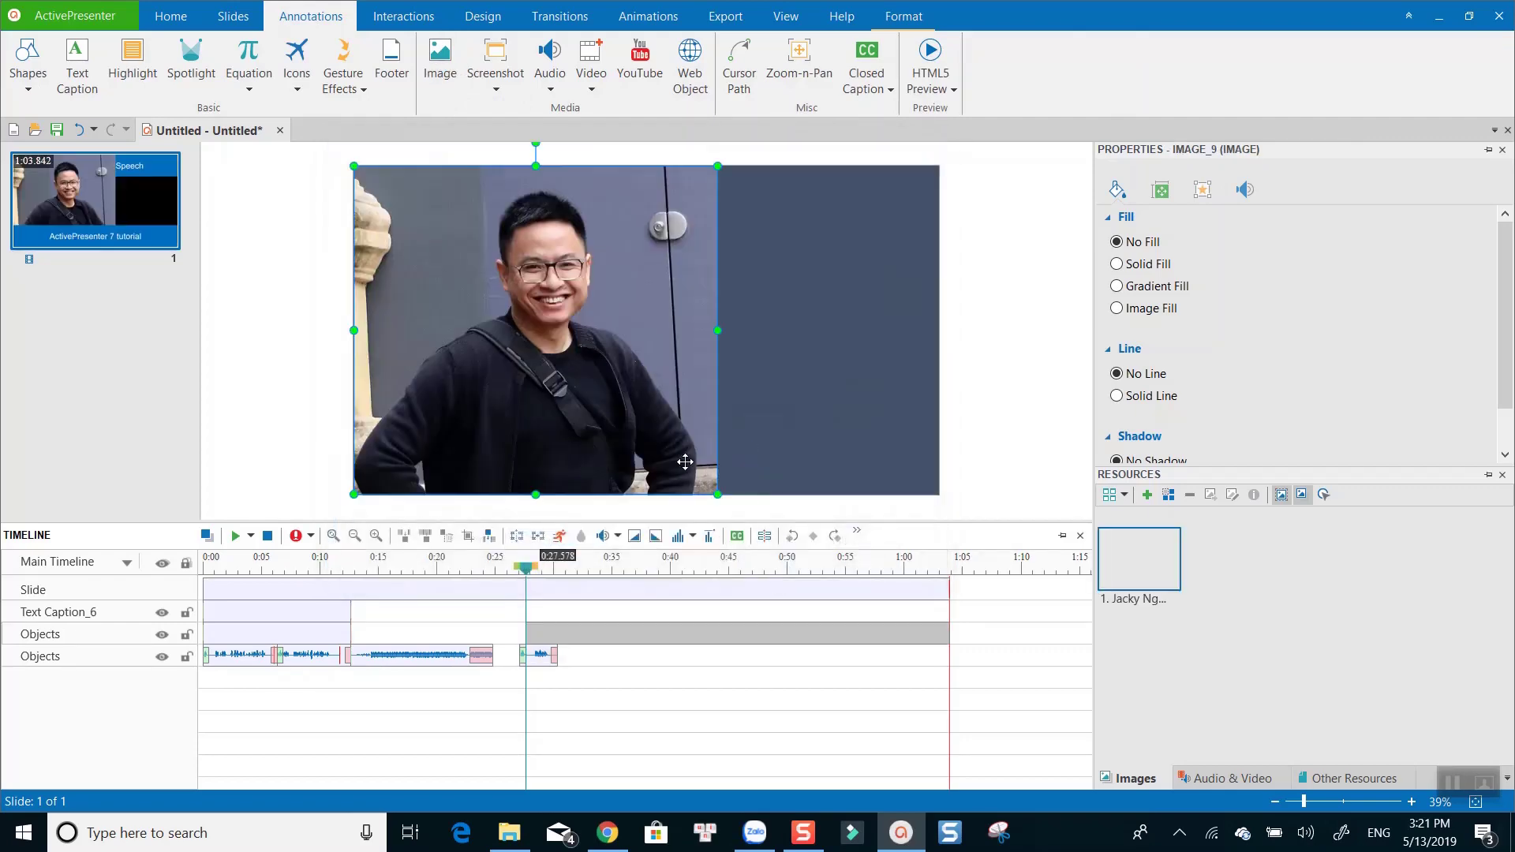
drag(717, 166, 548, 299)
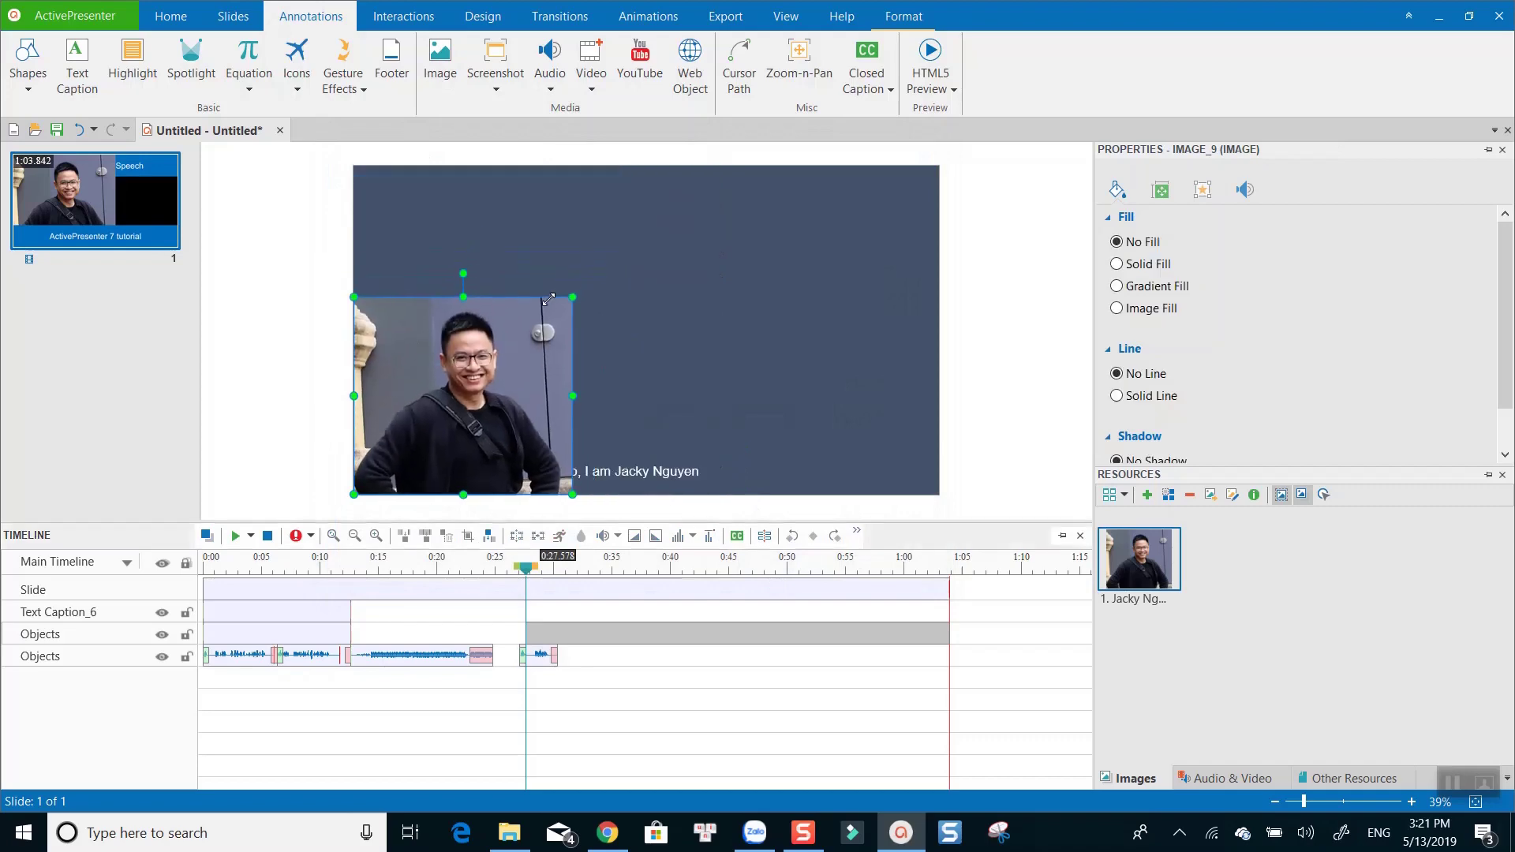